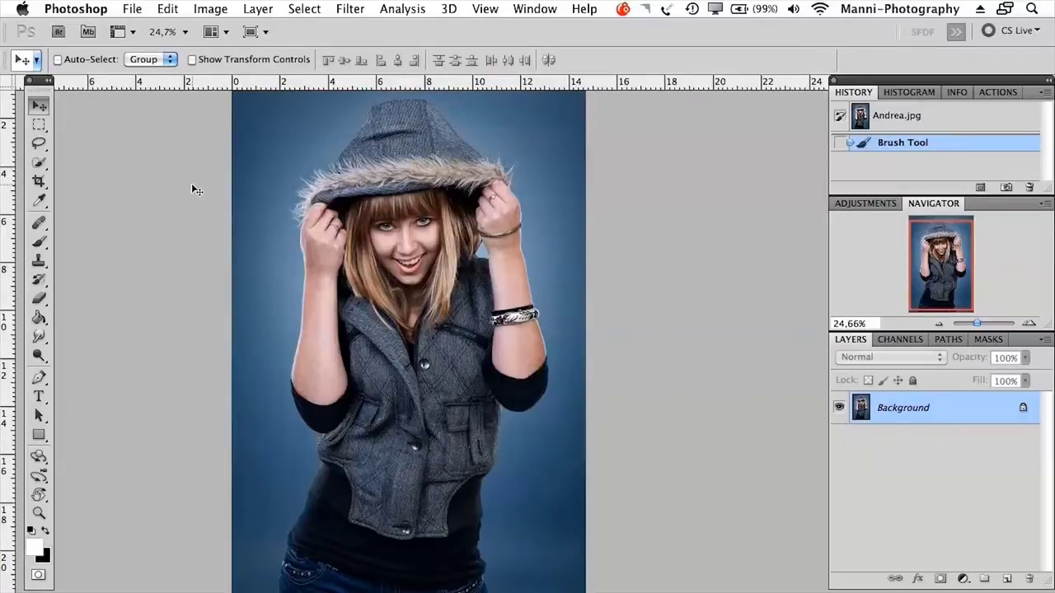
- Convert the Background into a regular layer named Original with a red color label
mouse_move(386, 565)
double_click(986, 414)
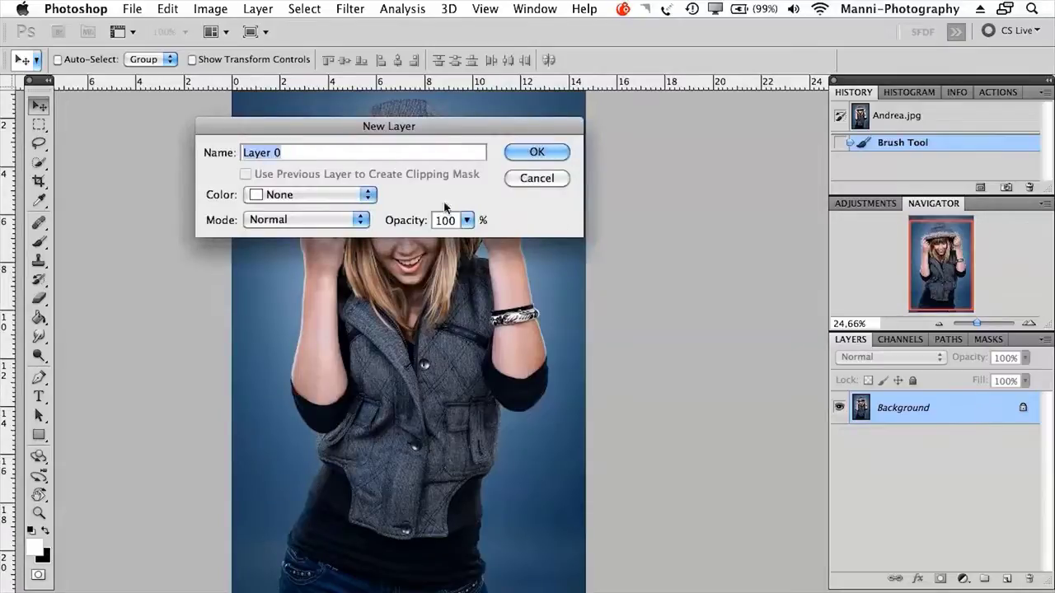
key("BackSpace")
type("Original")
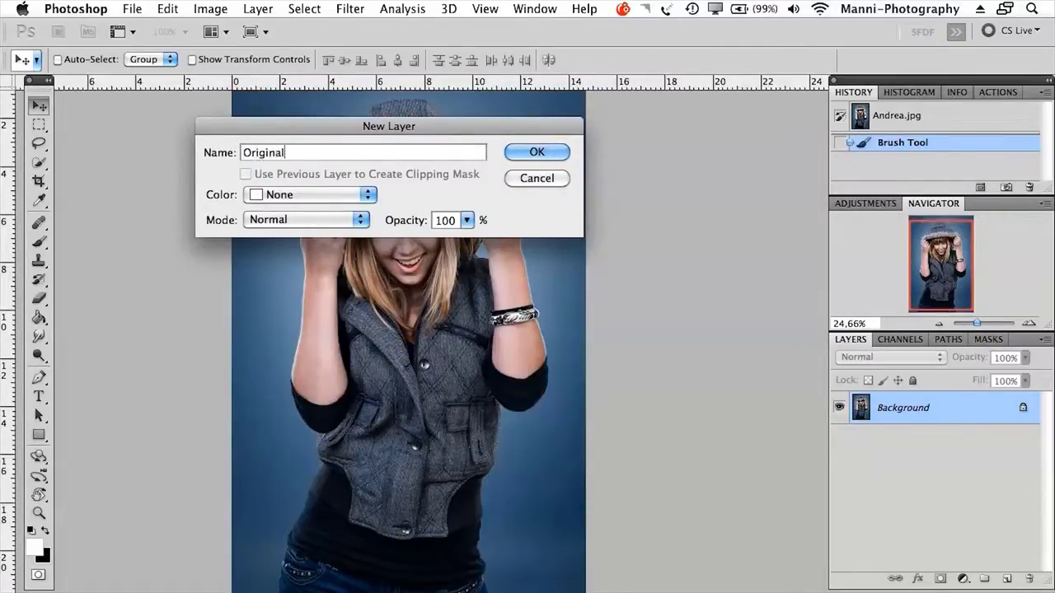
left_click(302, 198)
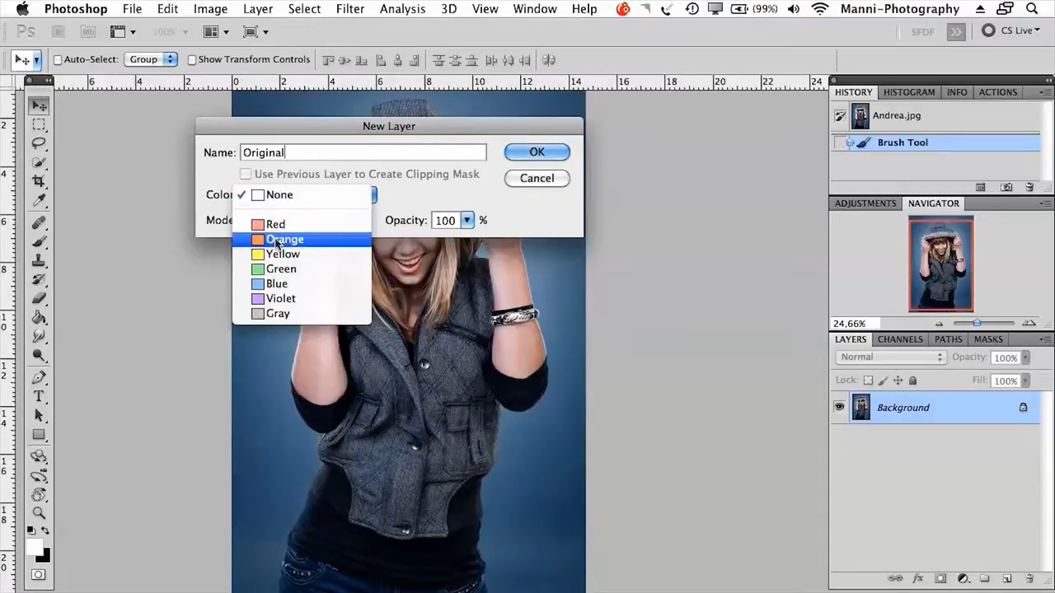
left_click(276, 224)
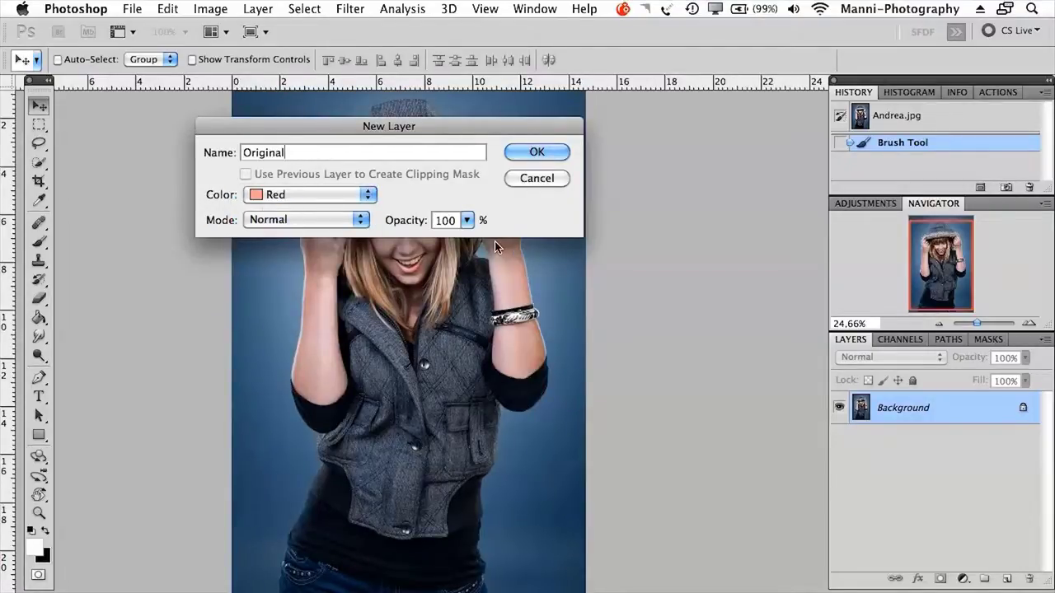
left_click(547, 152)
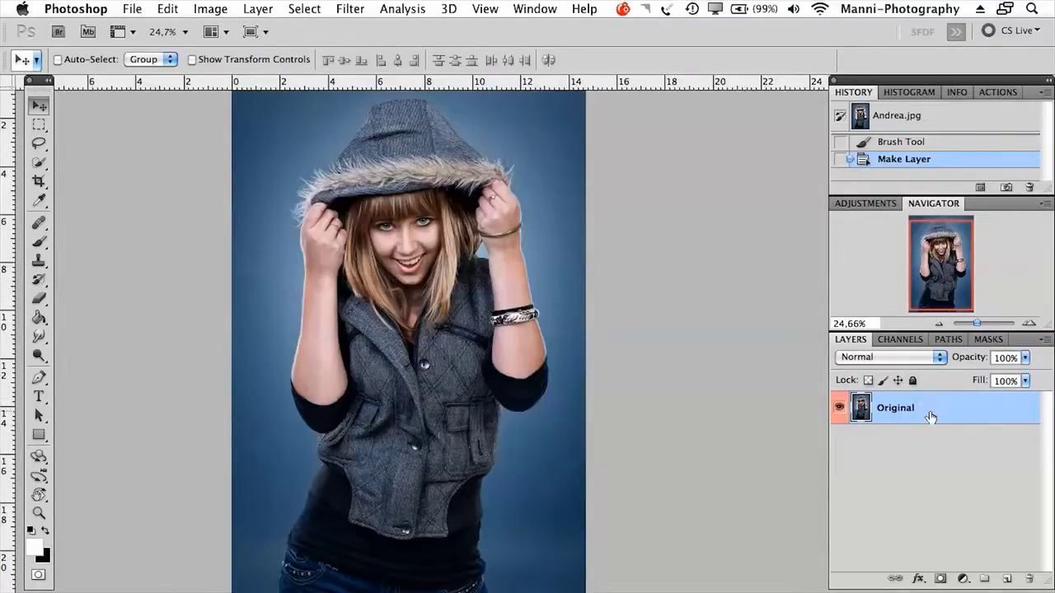
- Duplicate the Original layer and rename the copy as Layer 2
left_click_drag(924, 412, 1007, 577)
key("cmd+j")
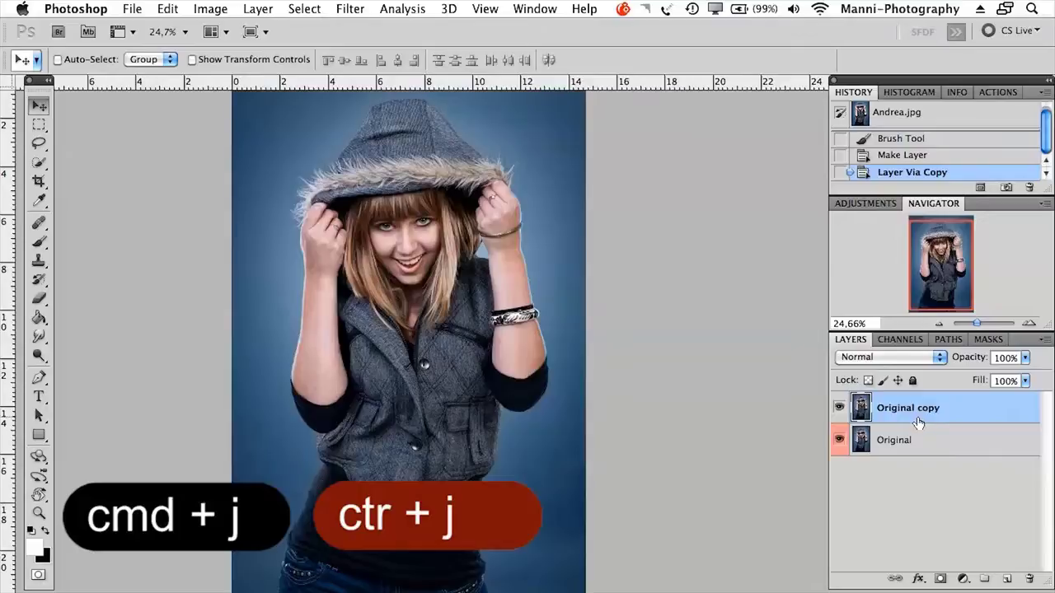
double_click(914, 409)
type("Layer 2")
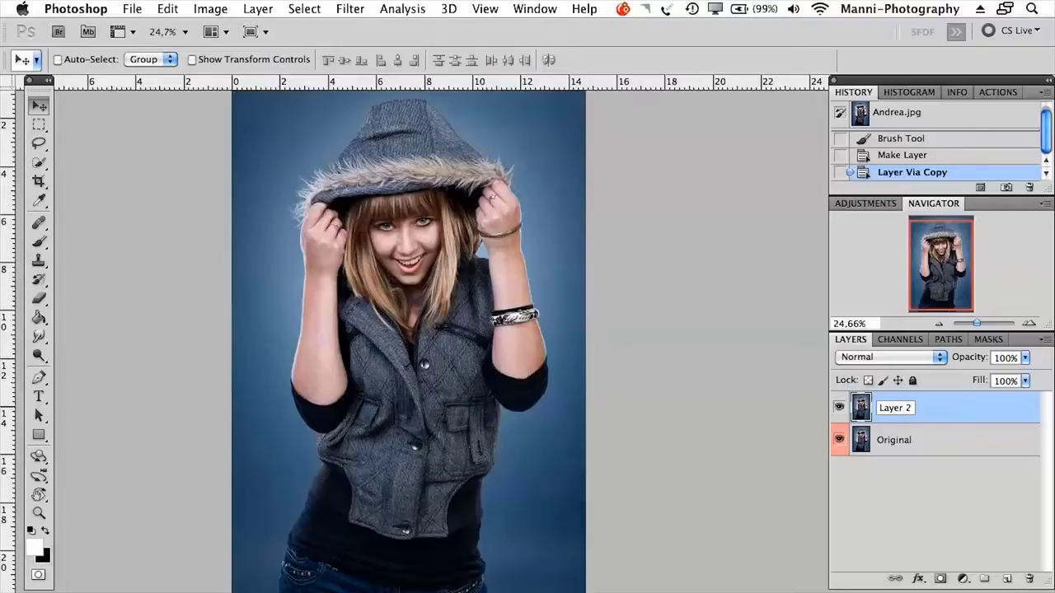
key("Return")
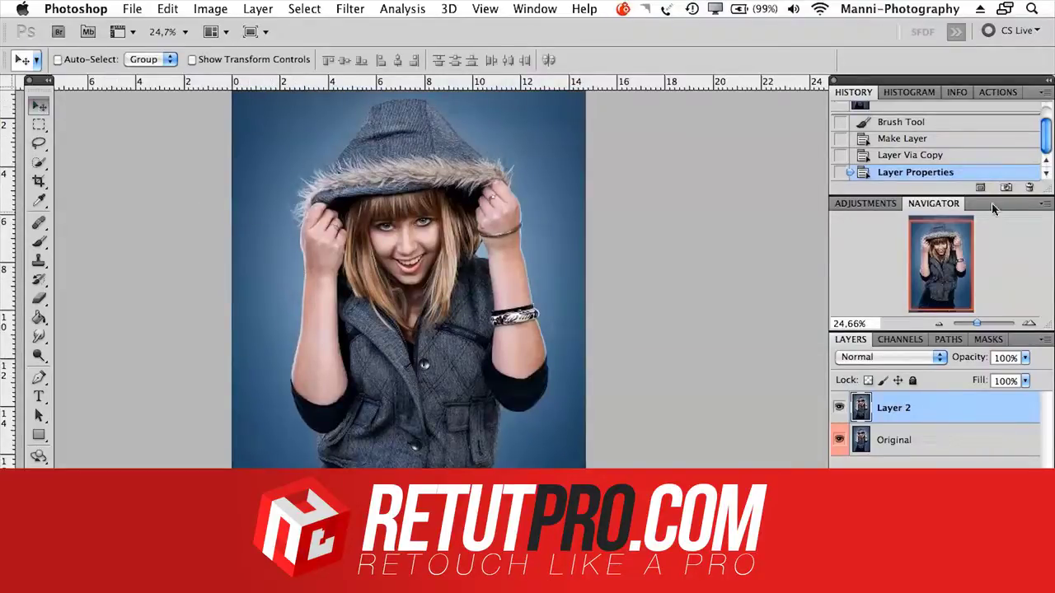
- Shift Layer 2 freely across the canvas with the Move tool and bring it roughly back over the Original
left_click_drag(978, 324, 976, 324)
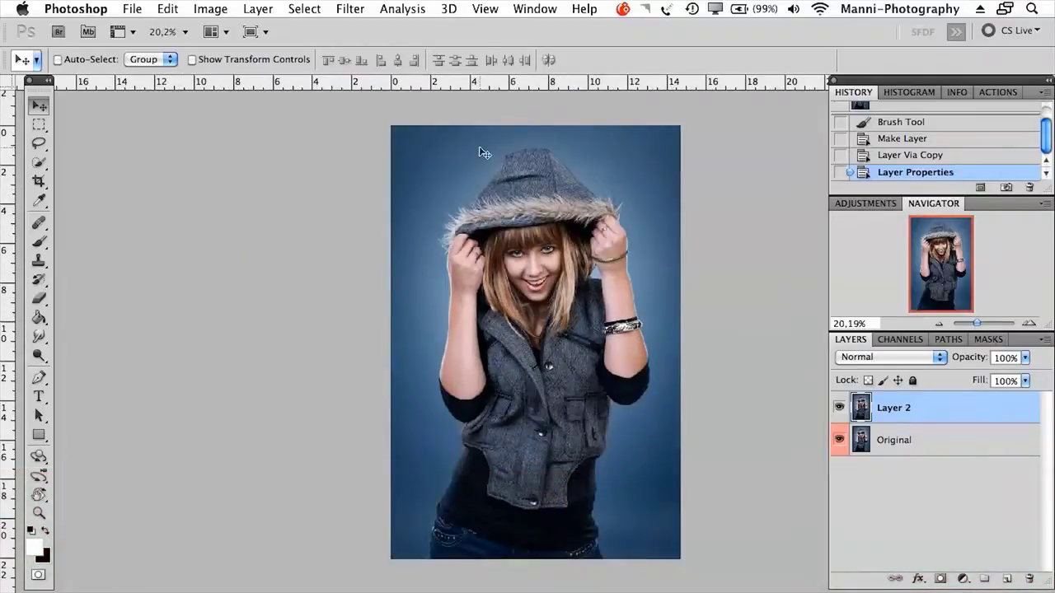
left_click_drag(649, 327, 556, 367)
scroll(648, 375, "right", 3)
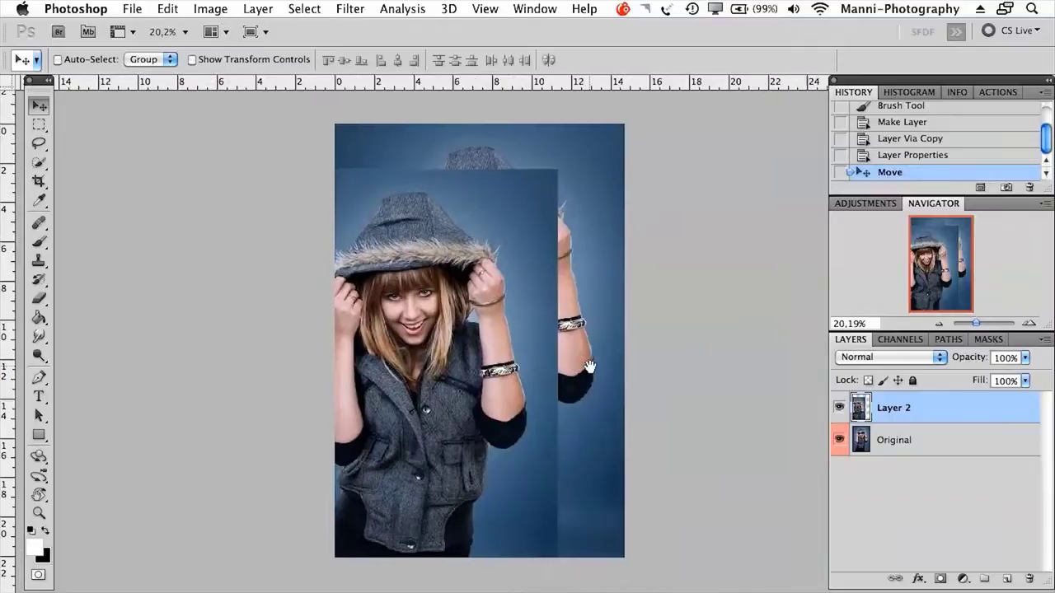
left_click_drag(555, 347, 631, 352)
left_click_drag(466, 297, 469, 360)
- Nudge Layer 2 right and up in large increments until it lines up with the Original layer
key("shift+Right")
key("shift+Right")
key("shift+Right")
key("shift+Right")
key("shift+Right")
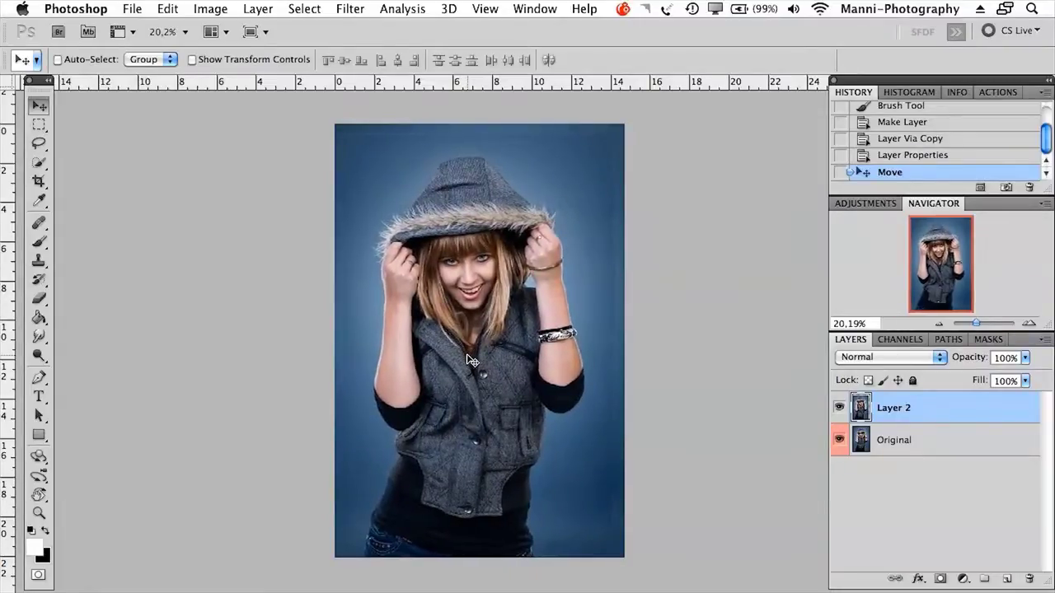
key("shift+Up")
key("shift+Up")
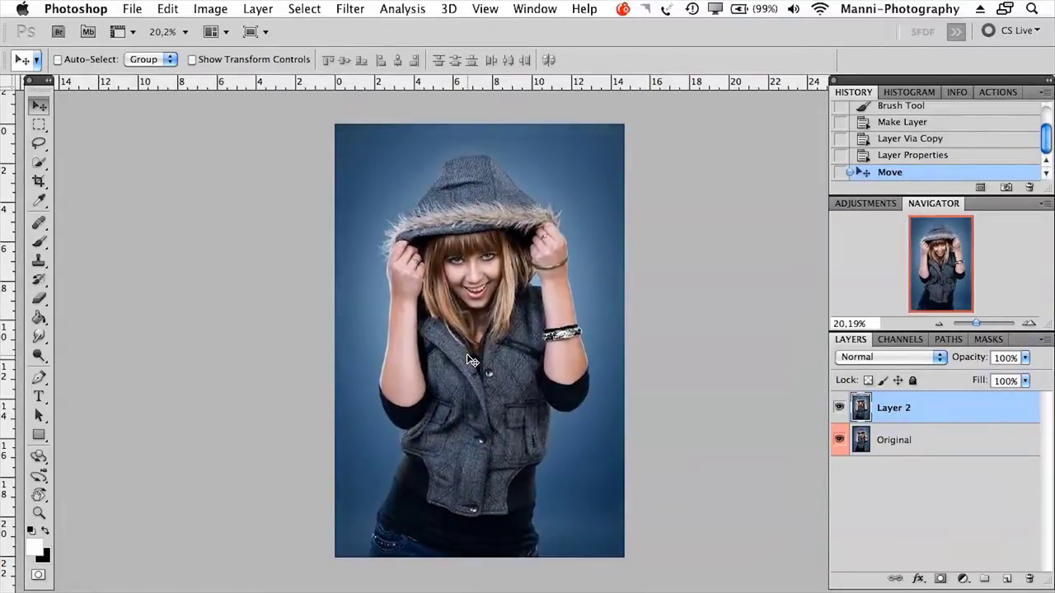
key("shift+Up")
key("shift+Up")
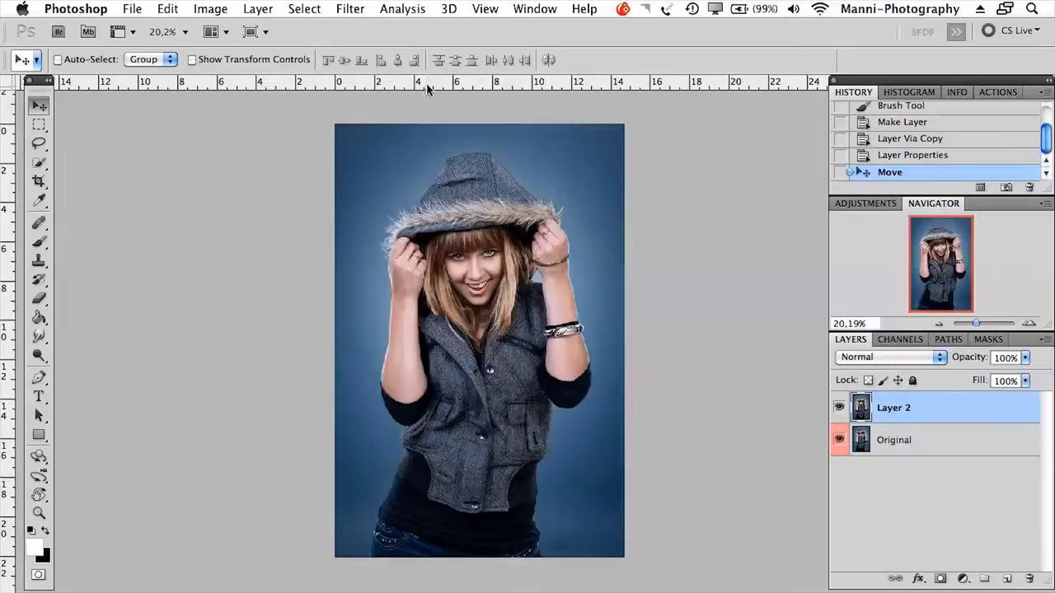
- Place a horizontal guide and a vertical guide at about 4 on the rulers, crossing near the hood
left_click(488, 9)
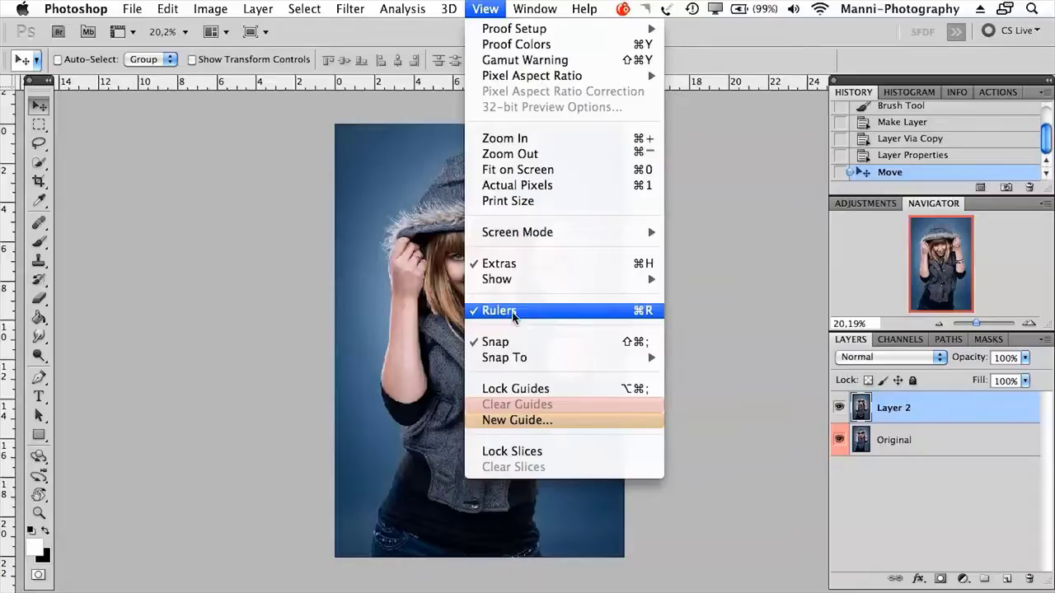
left_click(360, 85)
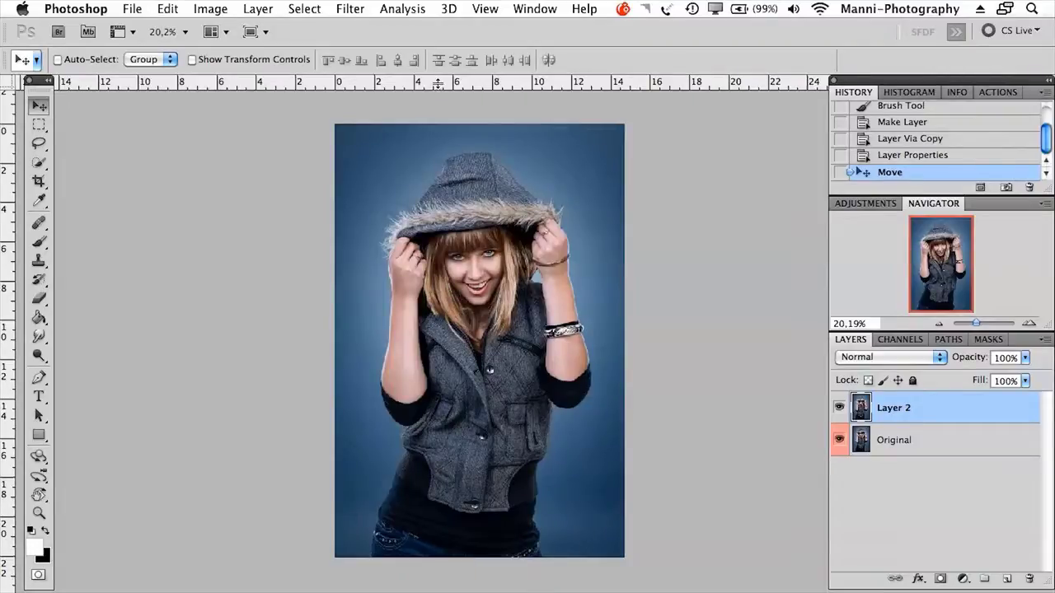
left_click_drag(439, 85, 12, 202)
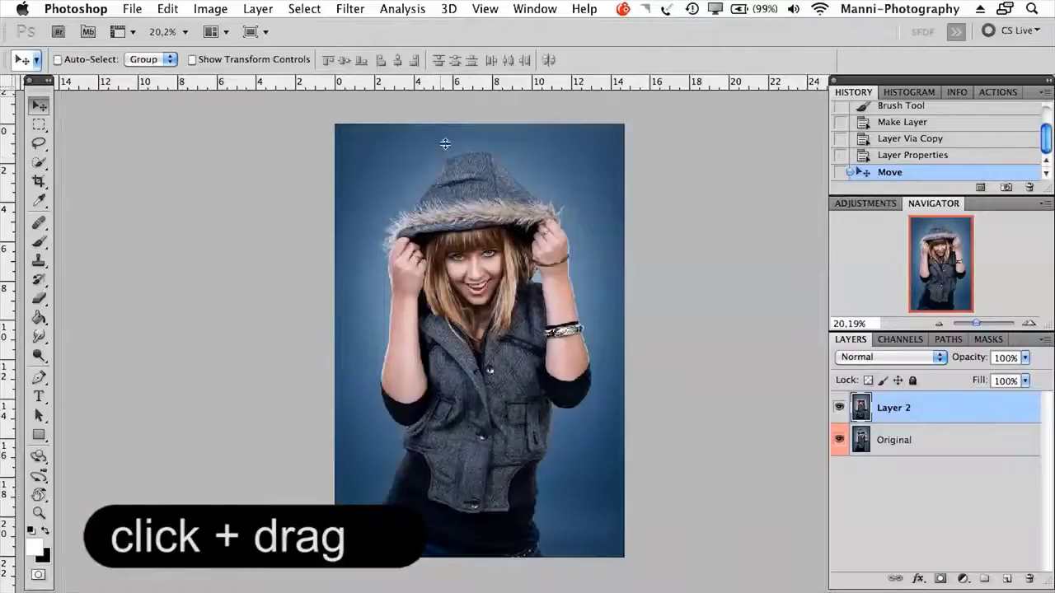
left_click_drag(445, 145, 451, 201)
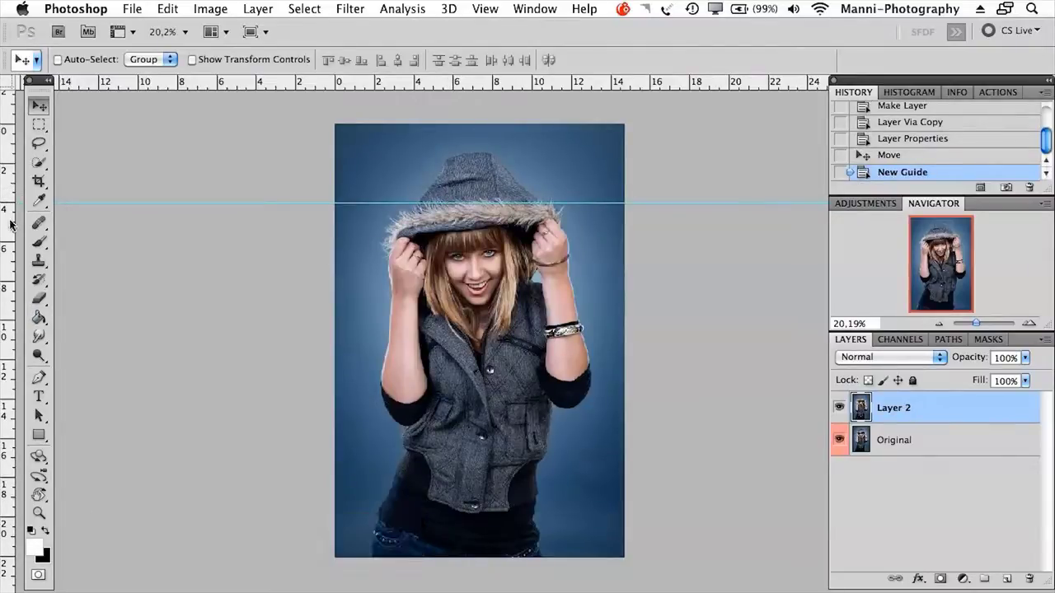
left_click_drag(14, 224, 413, 214)
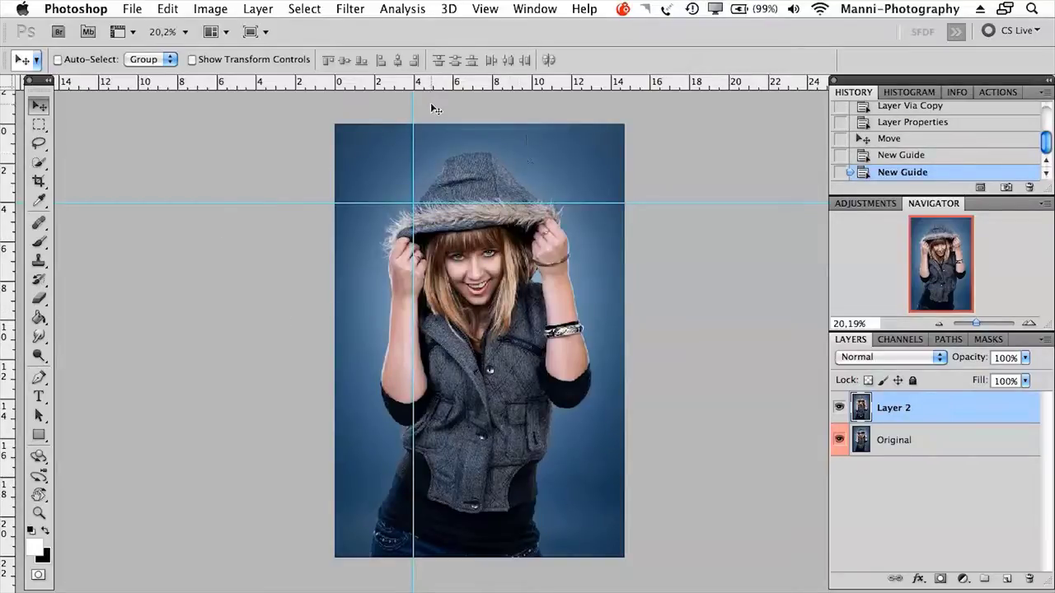
- Move Layer 2 down and to the right so its upper-left corner snaps to the intersection of the guides
mouse_move(95, 590)
left_click_drag(531, 293, 626, 375)
left_click_drag(514, 312, 495, 305)
mouse_move(499, 303)
left_mouse_down()
mouse_move(515, 322)
mouse_move(502, 304)
left_mouse_up()
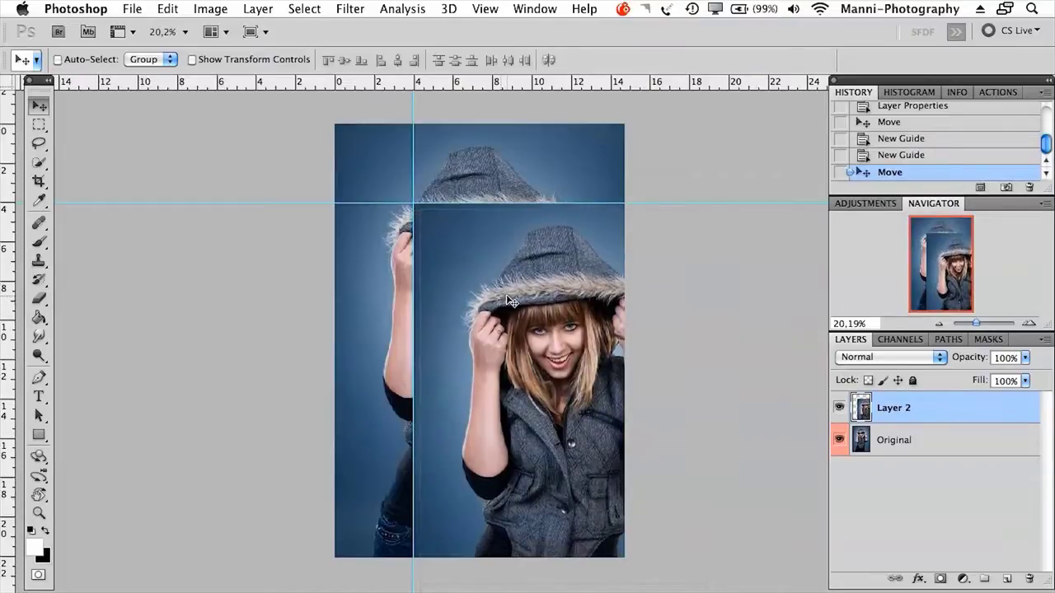
- Nudge Layer 2 in fine increments in all four directions around the guide intersection and realign its corner there
left_click_drag(976, 323, 982, 323)
left_click_drag(949, 264, 935, 238)
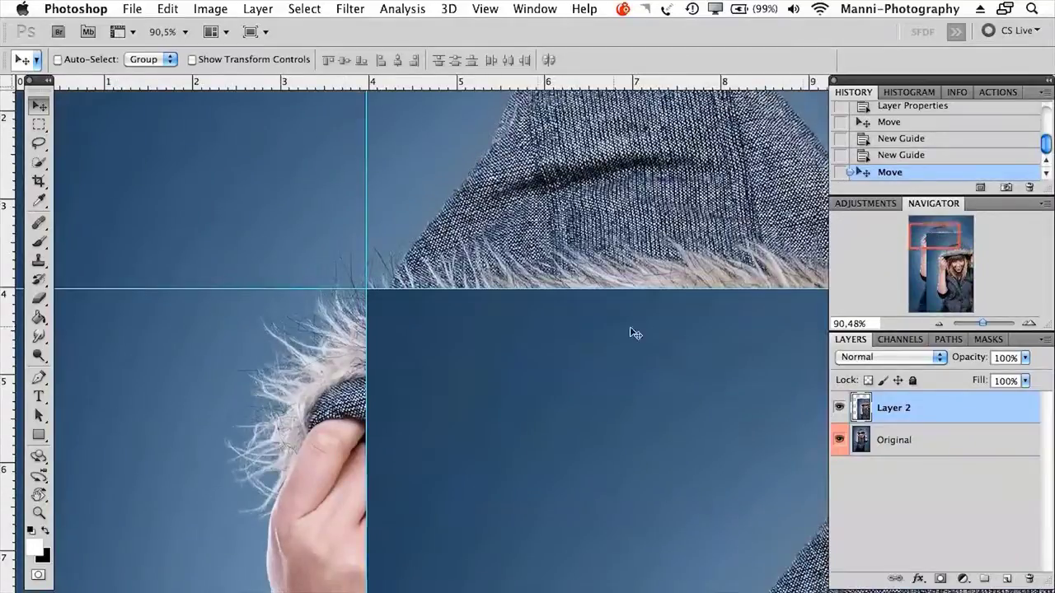
left_click_drag(983, 323, 990, 323)
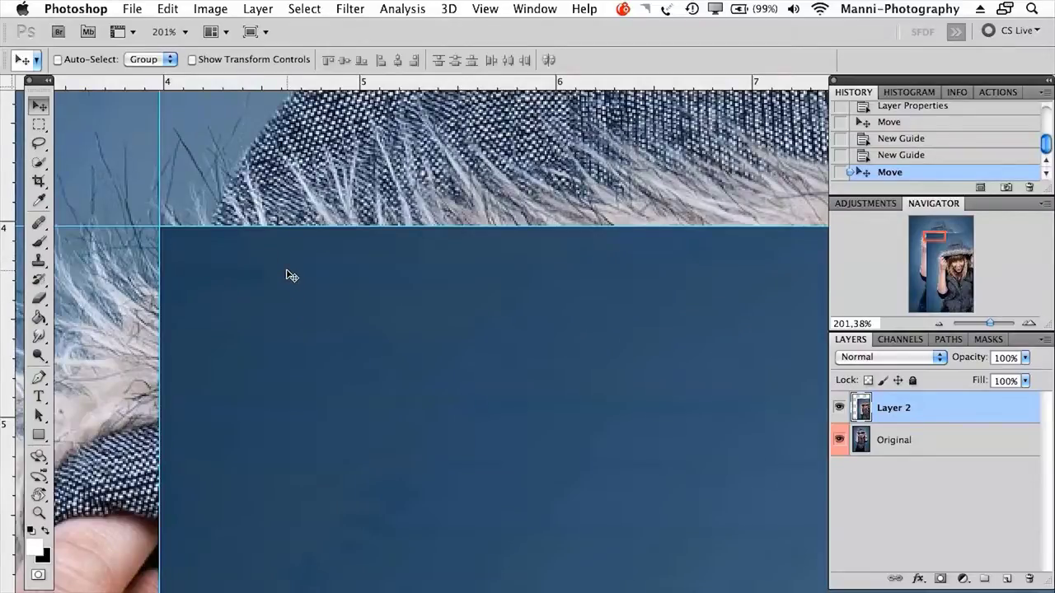
key("Up")
key("Up")
key("Up")
key("Up")
key("Up")
key("Up")
key("Up")
key("Up")
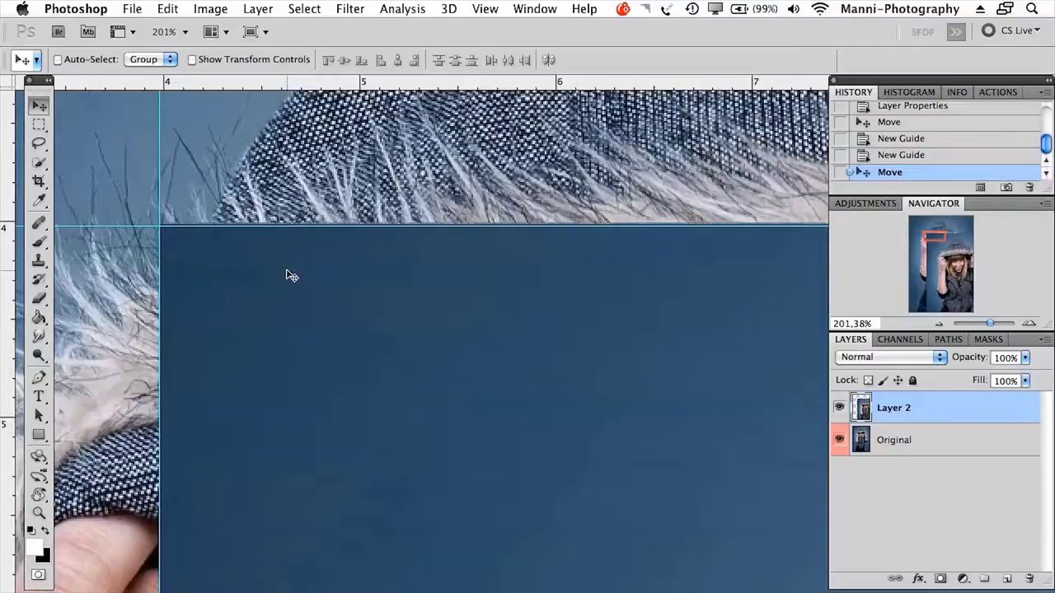
key("Down")
key("Down")
key("Down")
key("Down")
key("Down")
key("Down")
key("Down")
key("Down")
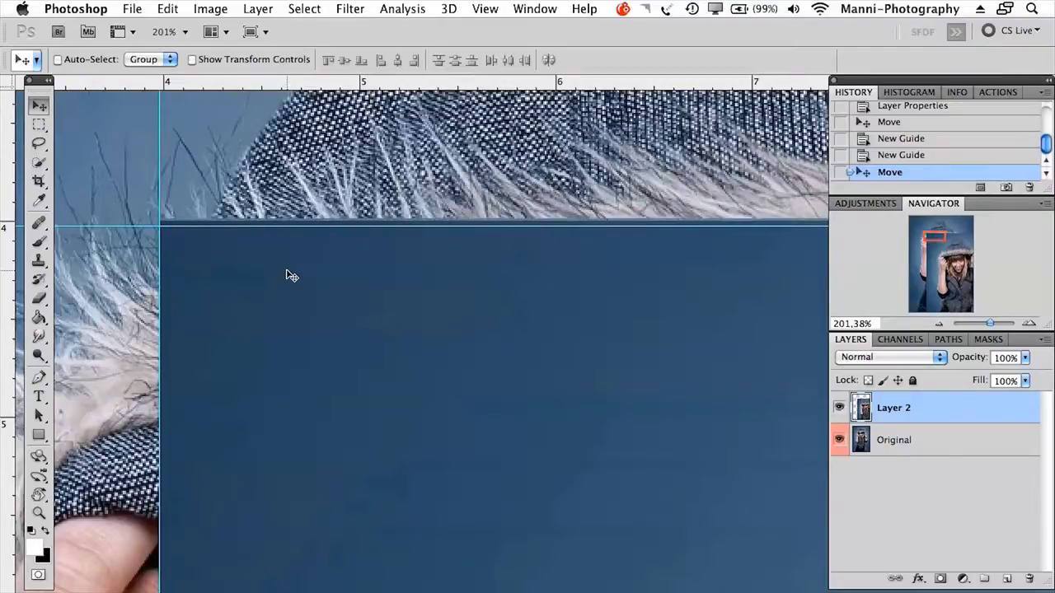
key("Left")
key("Left")
key("Left")
key("Left")
key("Left")
key("Right")
key("Right")
key("Right")
key("Right")
key("Right")
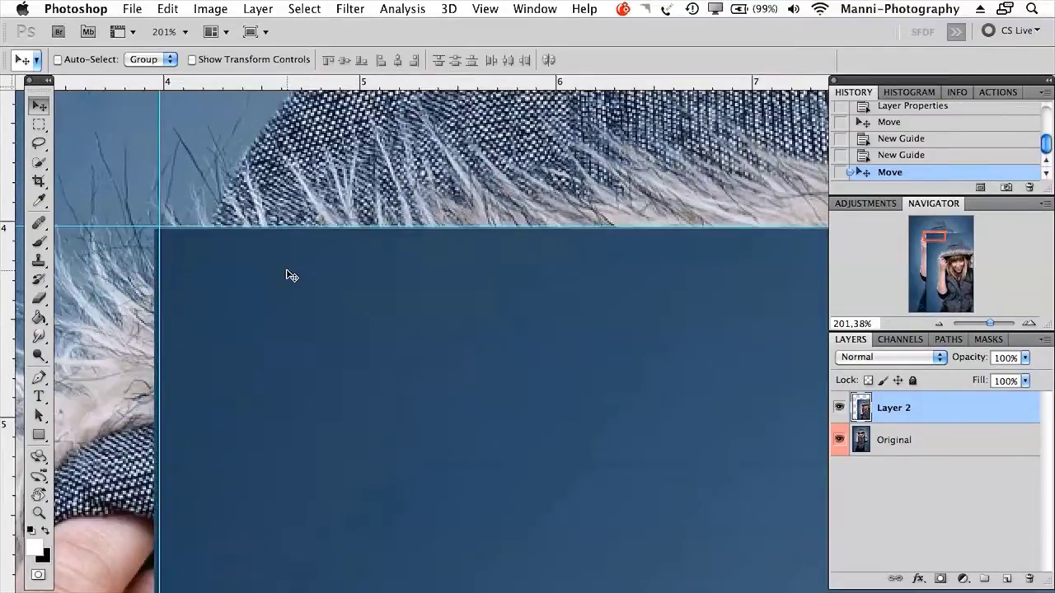
key("Up")
key("Up")
key("Up")
key("Up")
key("Up")
key("Up")
key("Up")
key("Right")
key("Right")
key("Right")
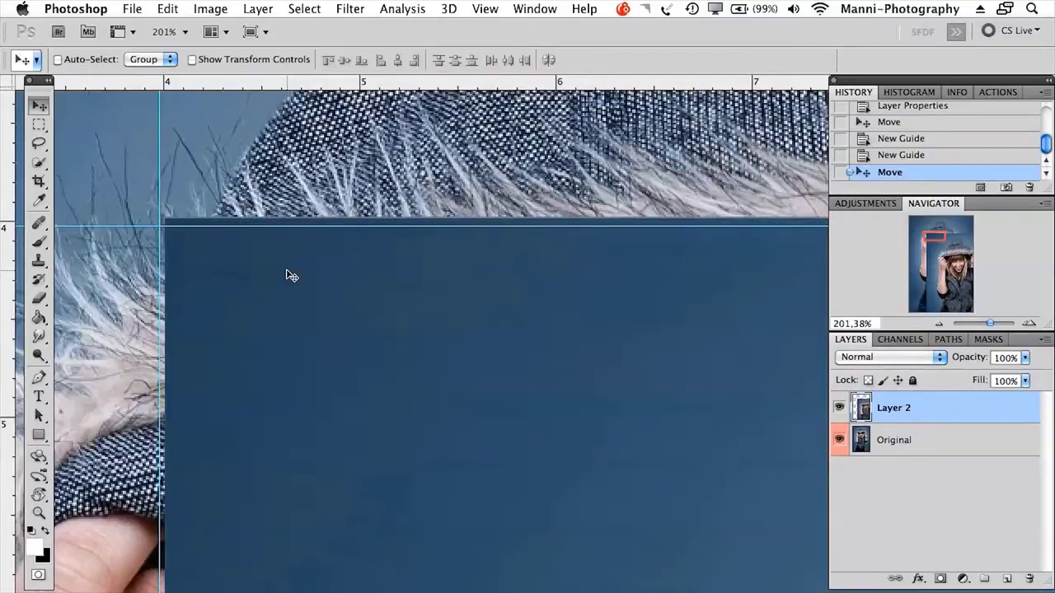
key("Down")
key("Down")
key("Down")
key("Down")
key("Down")
key("Left")
key("Left")
key("Left")
key("Right")
key("Left")
key("Up")
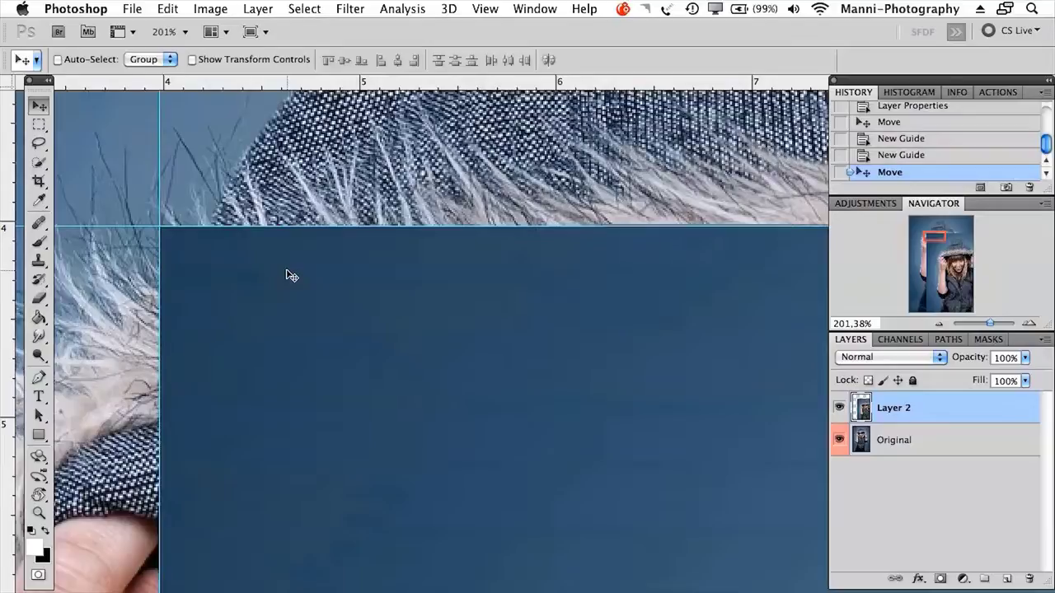
- Move Layer 2 back over the Original layer so that the two images coincide
left_click_drag(994, 323, 973, 324)
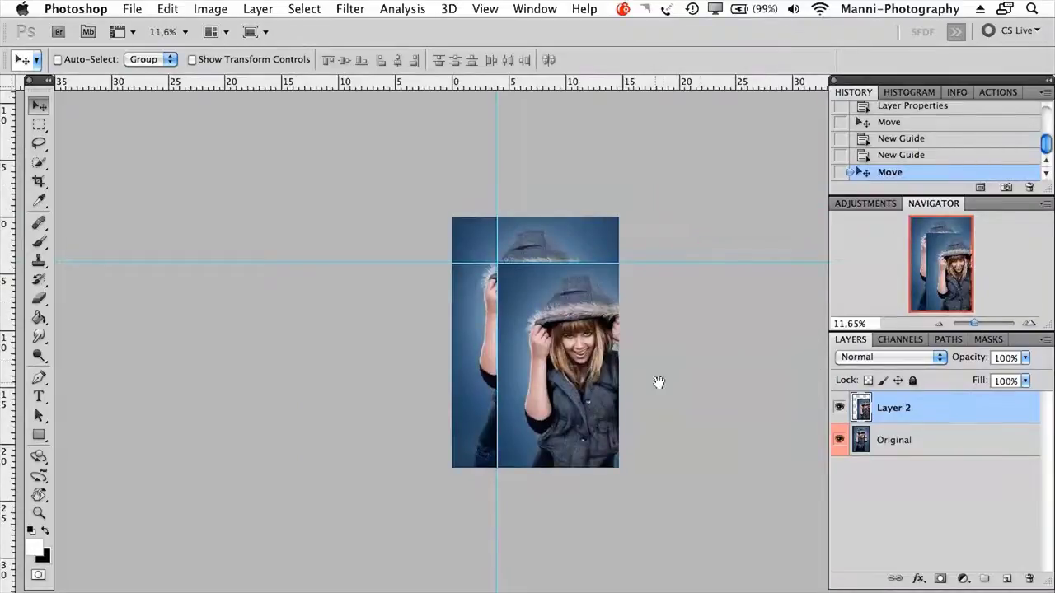
left_click_drag(554, 333, 492, 313)
left_click_drag(509, 243, 485, 239)
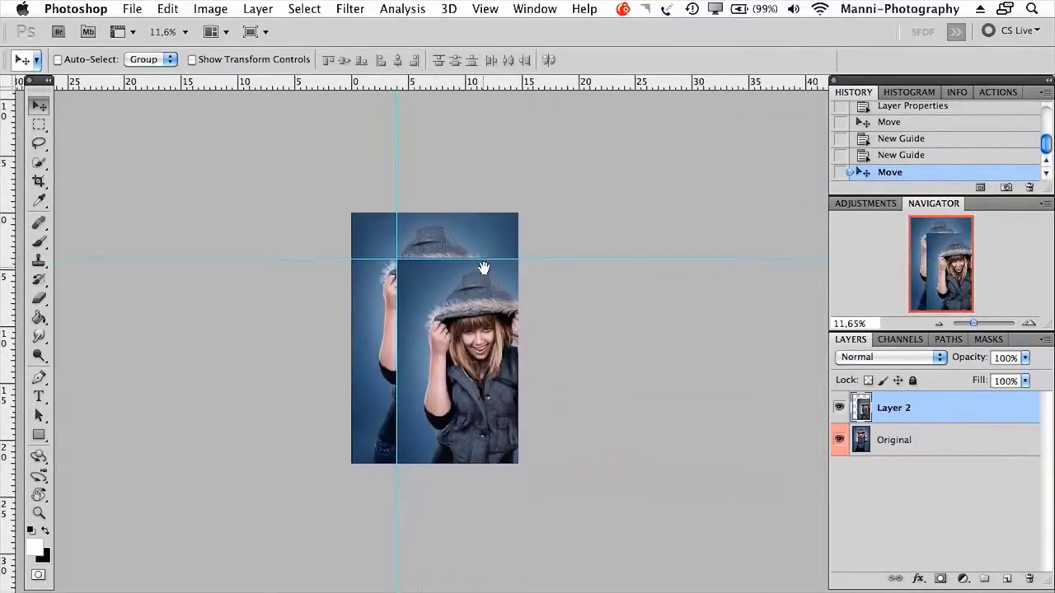
key("space")
left_click_drag(38, 495, 101, 493)
left_click_drag(459, 334, 462, 369)
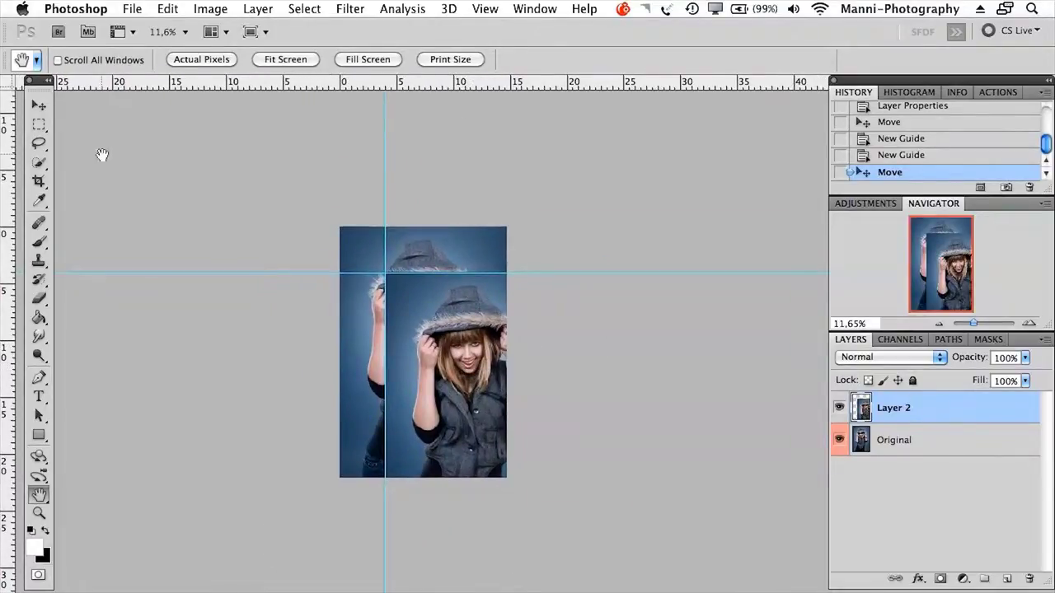
left_click(39, 106)
left_click_drag(449, 367, 410, 329)
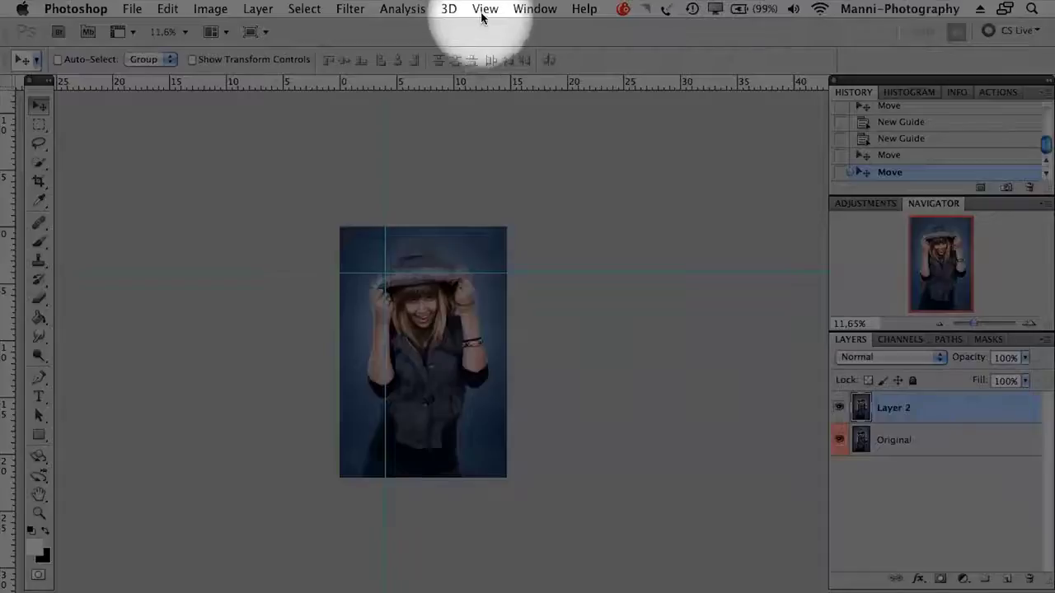
- Clear all guides from the document
left_click(485, 9)
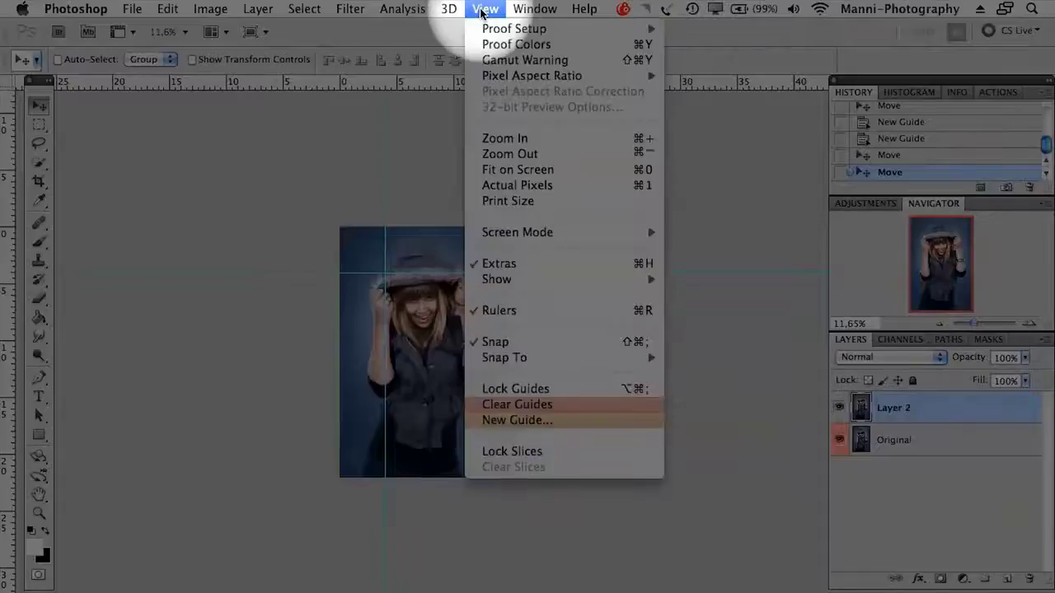
left_click(516, 403)
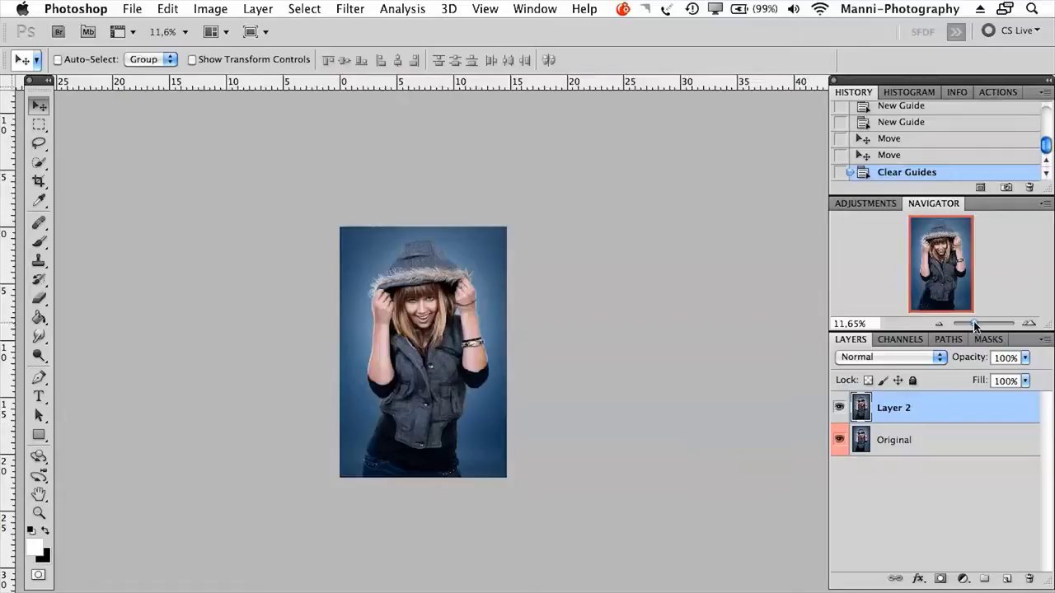
left_click_drag(975, 326, 978, 324)
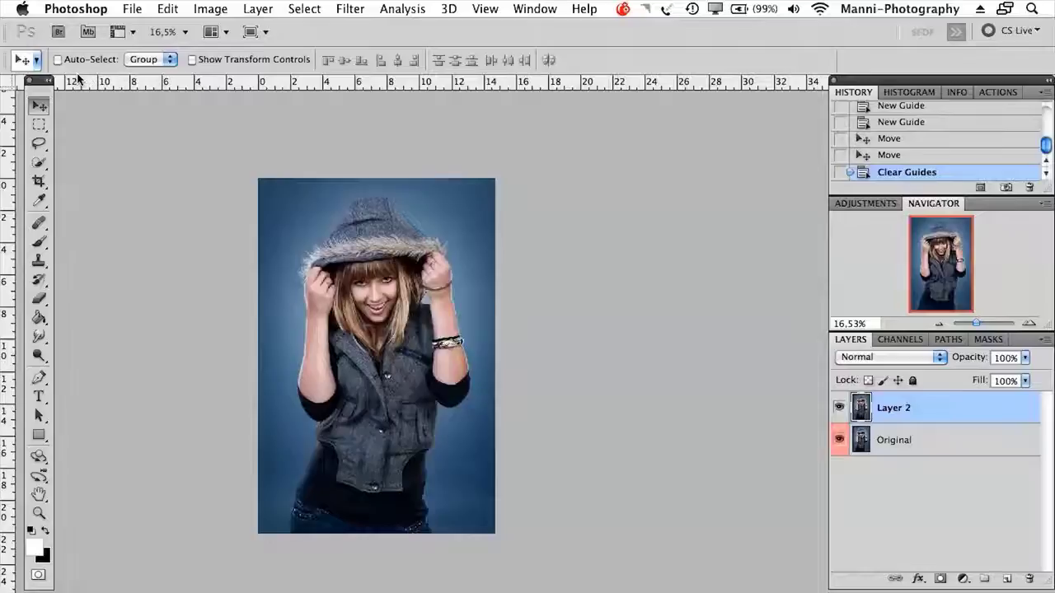
left_click(42, 126)
left_click(42, 163)
left_click(41, 126)
left_click(39, 125)
left_click(39, 142)
left_click(38, 242)
left_click(36, 281)
left_click(38, 337)
left_click(39, 378)
left_click(38, 416)
left_click(37, 477)
left_click(40, 379)
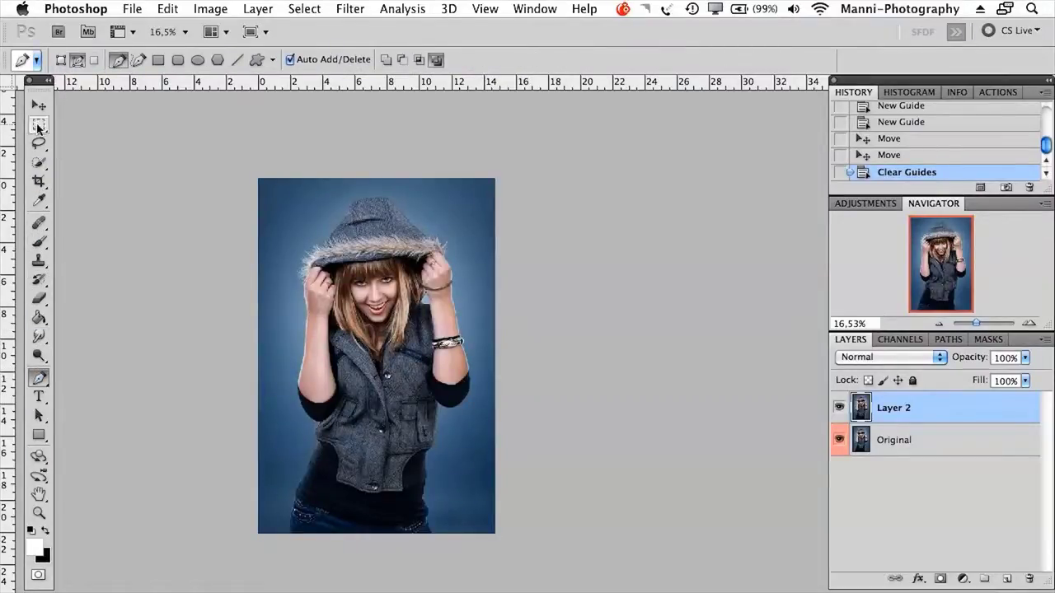
- Switch between the Move tool and the marquee tools and activate the Rectangular Marquee tool
left_click(39, 124)
left_click(39, 108)
left_click(40, 125)
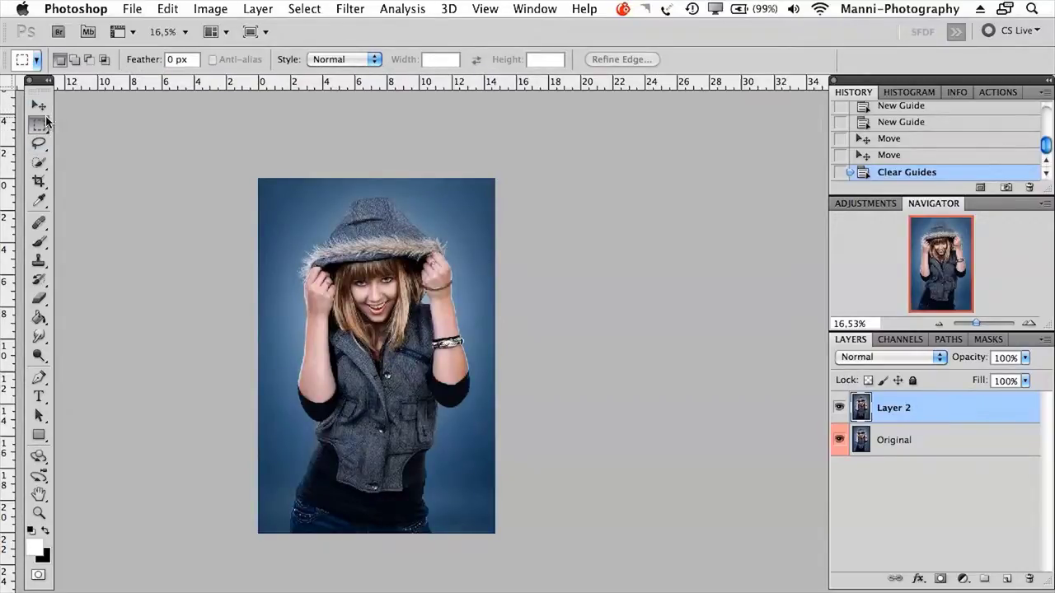
left_click(46, 103)
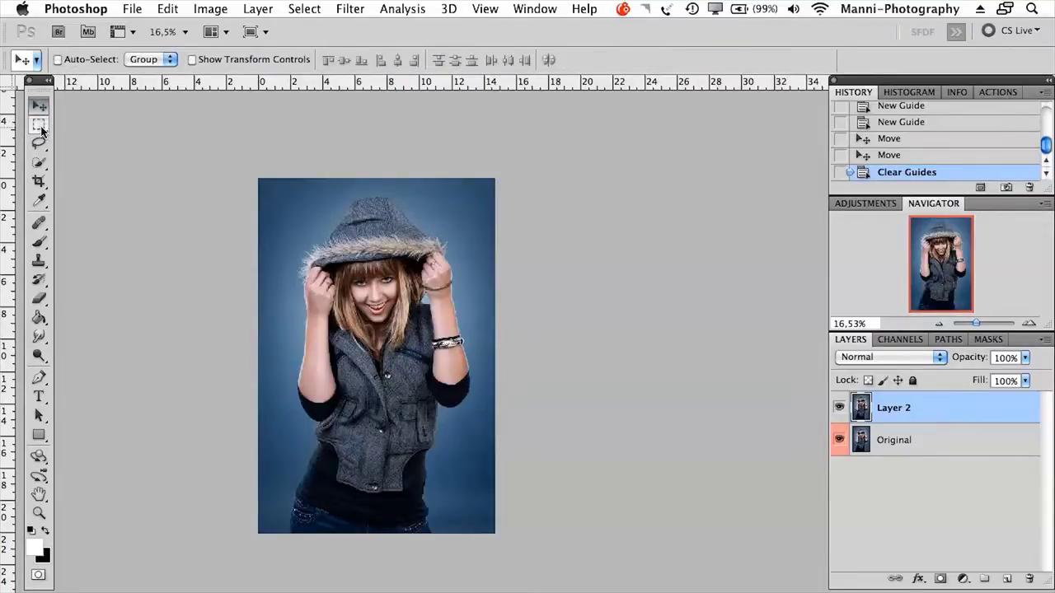
left_click(41, 127)
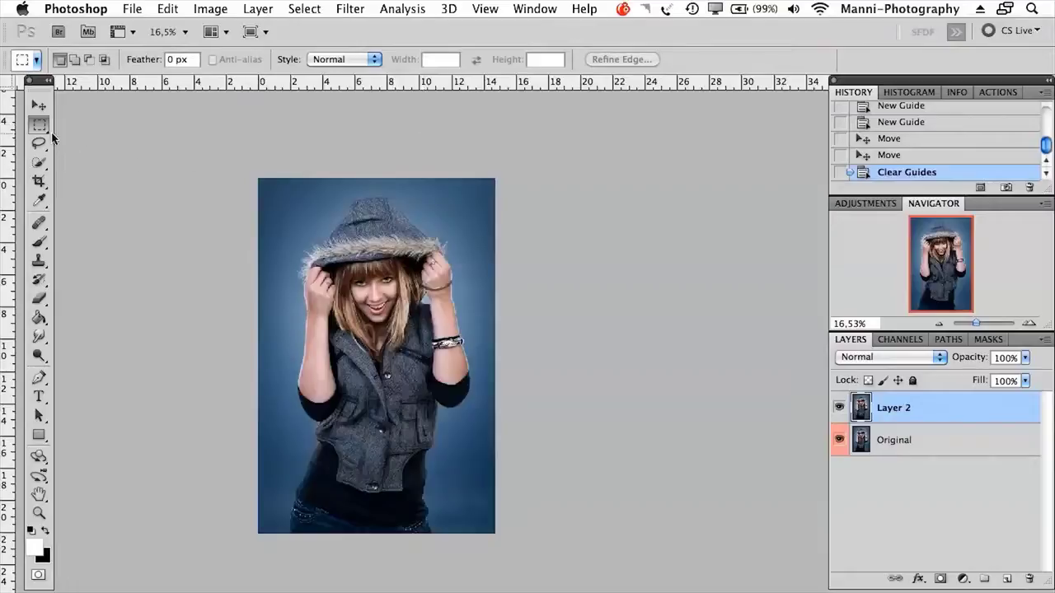
left_click(43, 126)
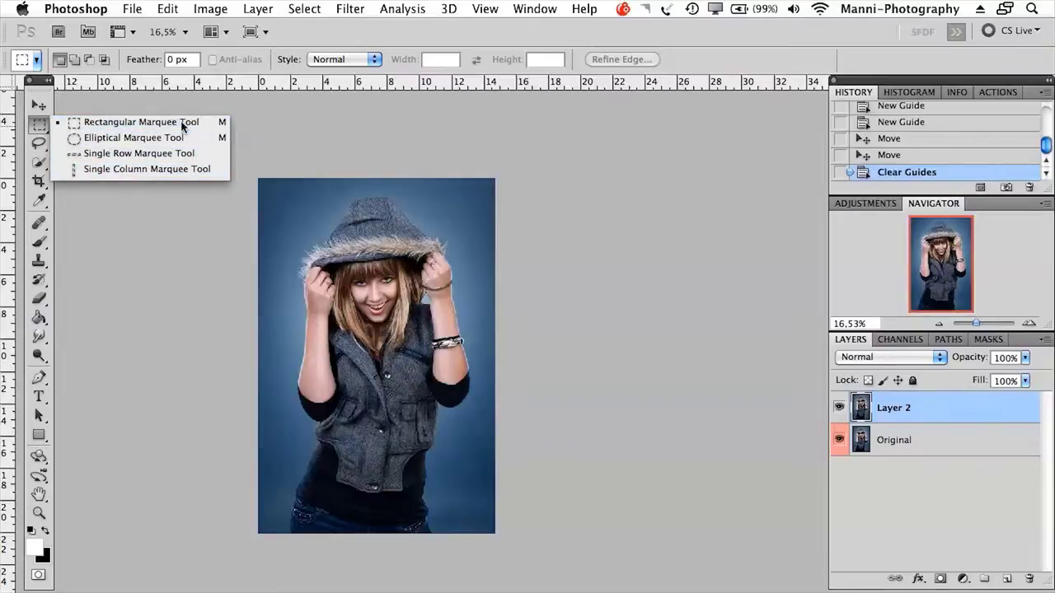
left_click(133, 123)
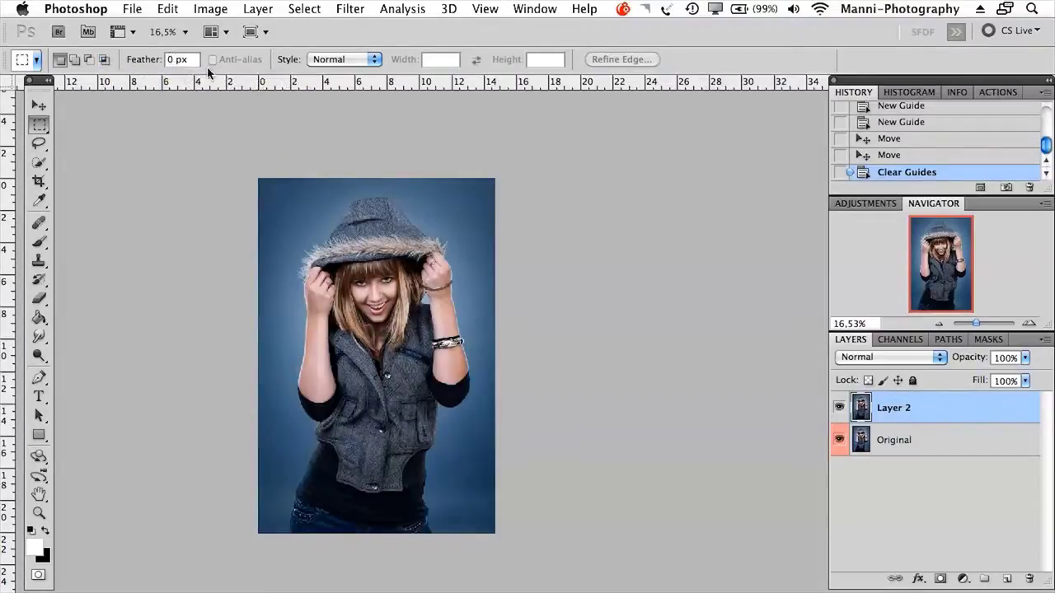
- Review the style options of the Rectangular Marquee tool, keeping the Normal style and the same marquee type
left_click(330, 60)
left_click(346, 59)
left_click(353, 61)
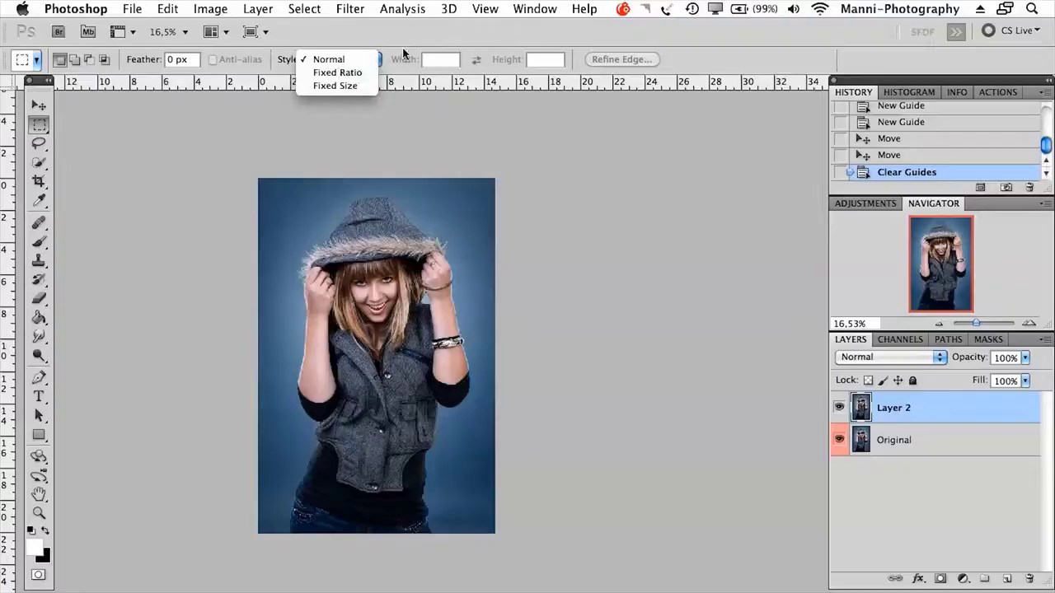
left_click(420, 70)
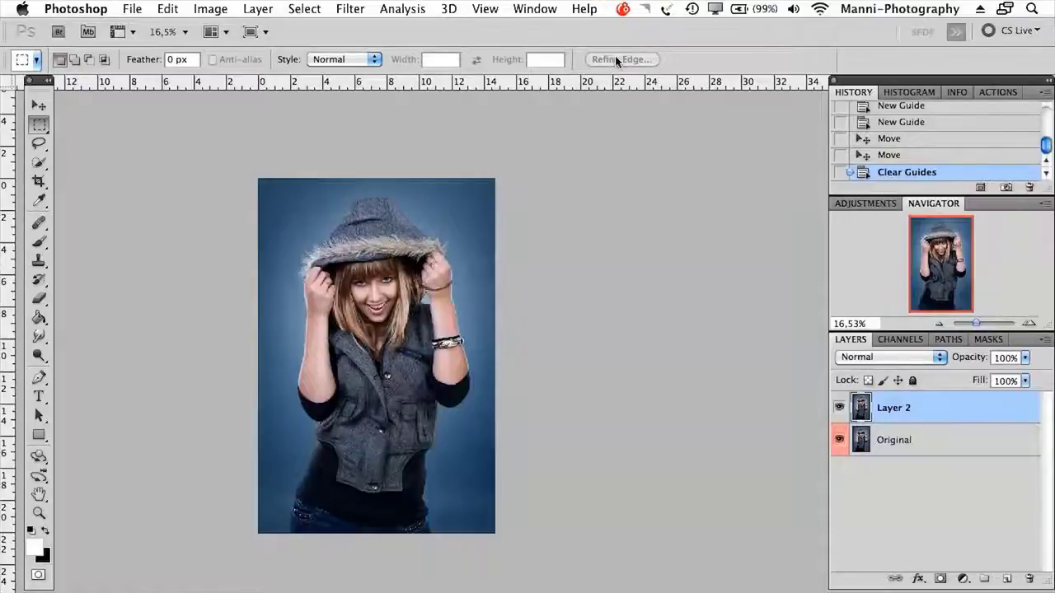
left_click(43, 124)
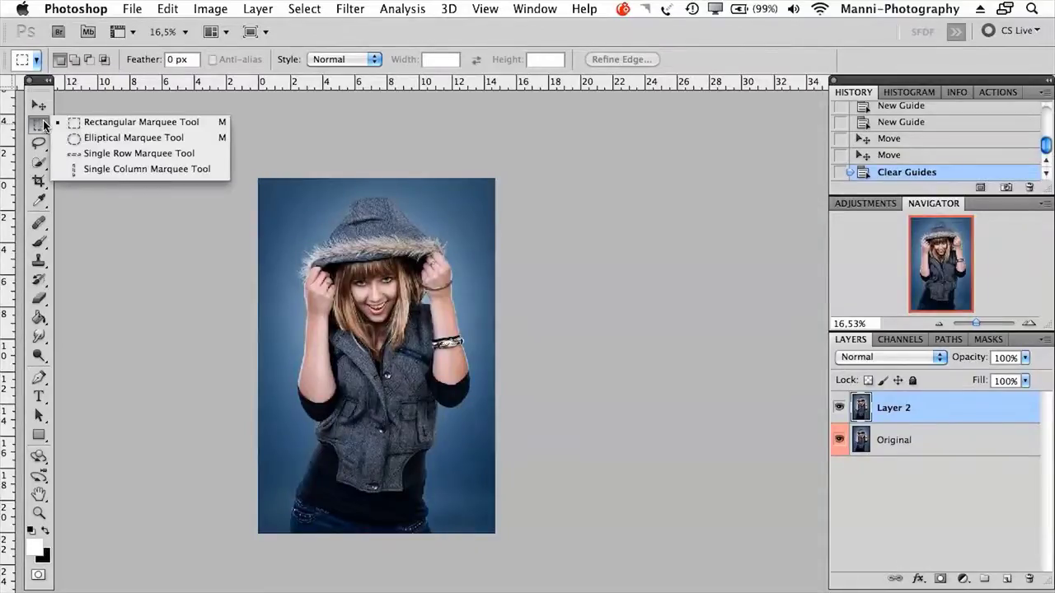
left_click(99, 126)
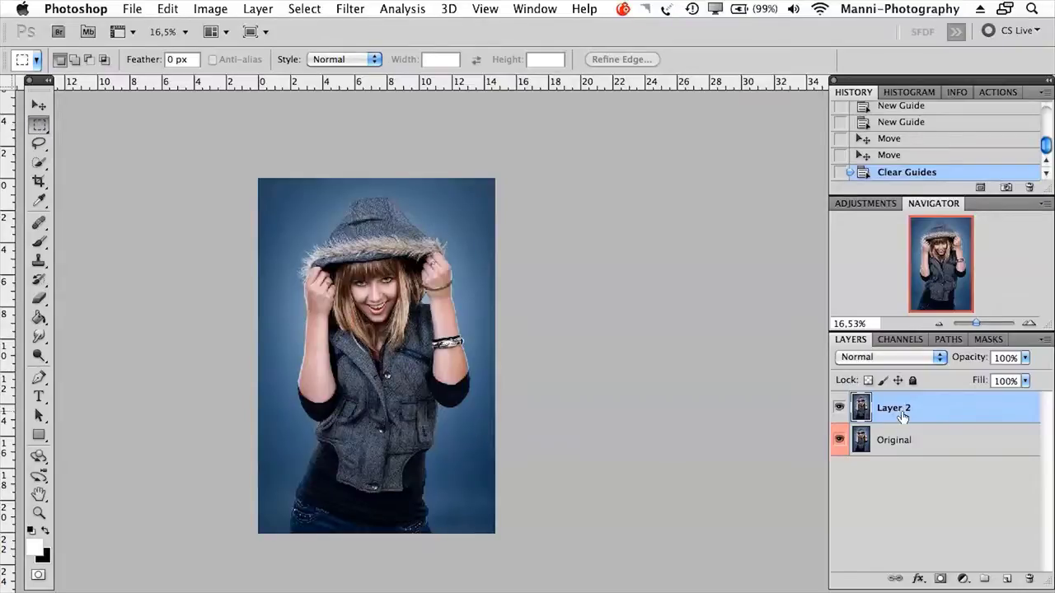
- Draw a rectangular selection around the woman's face and hair, from the hood's fur trim down to the vest collar
left_click_drag(986, 326, 982, 327)
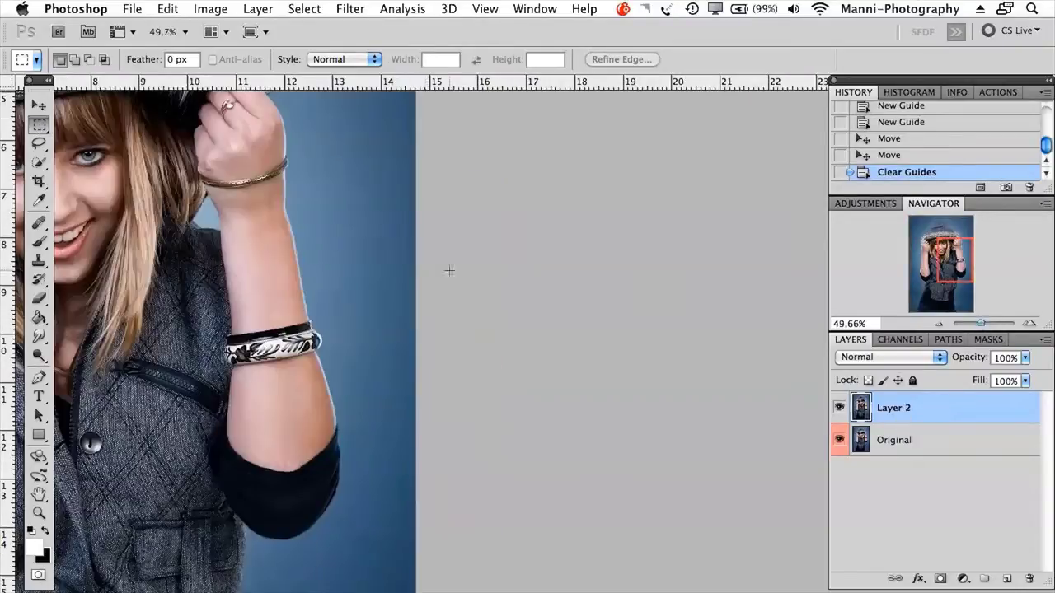
left_click_drag(206, 252, 483, 305)
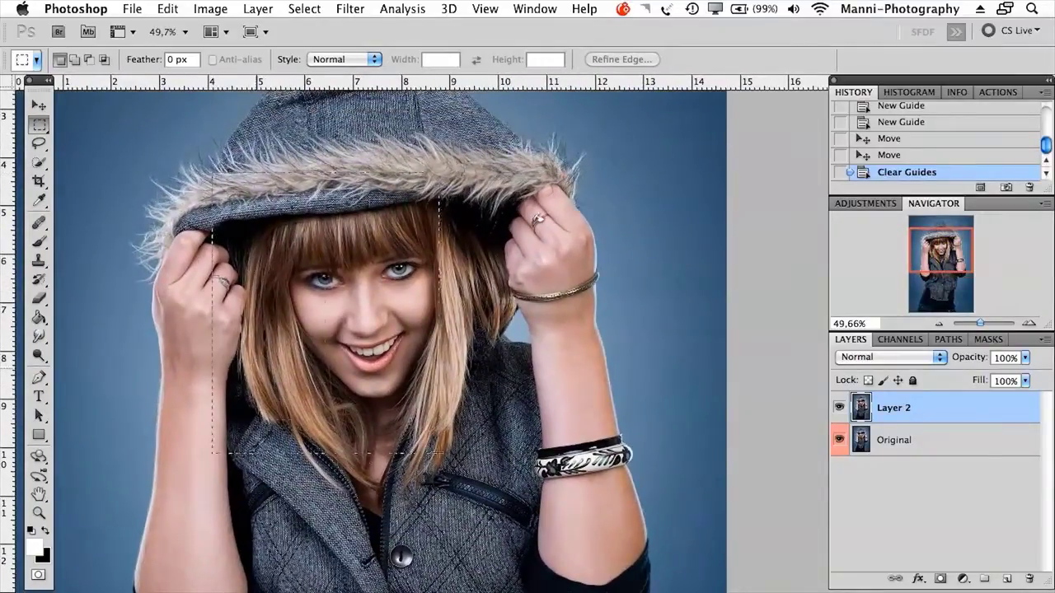
left_click_drag(439, 453, 521, 454)
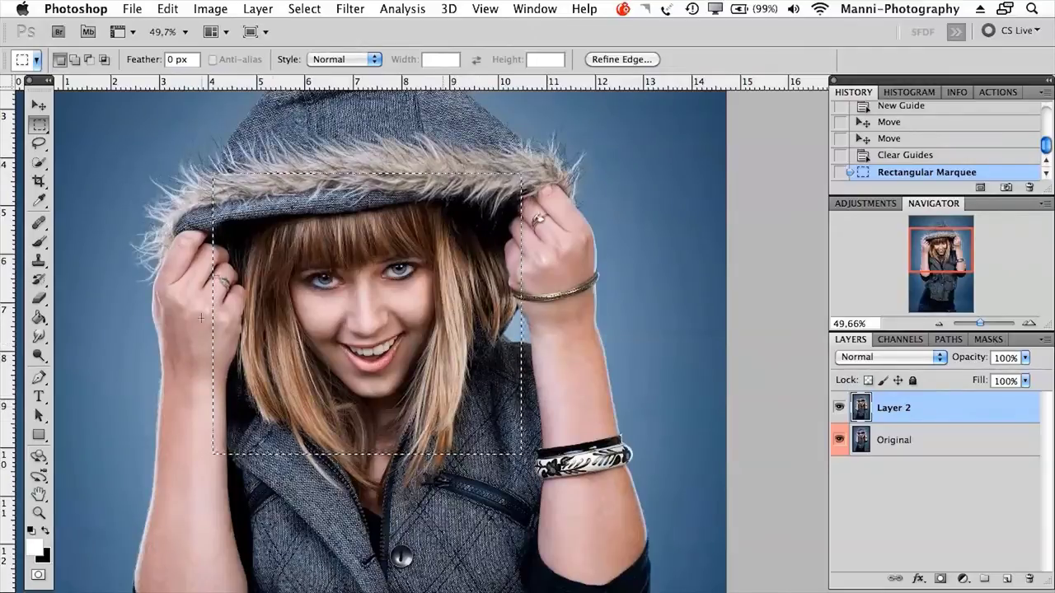
- Paint white strokes with the size 15 Brush across the rectangular selection, and revert the history to the Rectangular Marquee state
key("b")
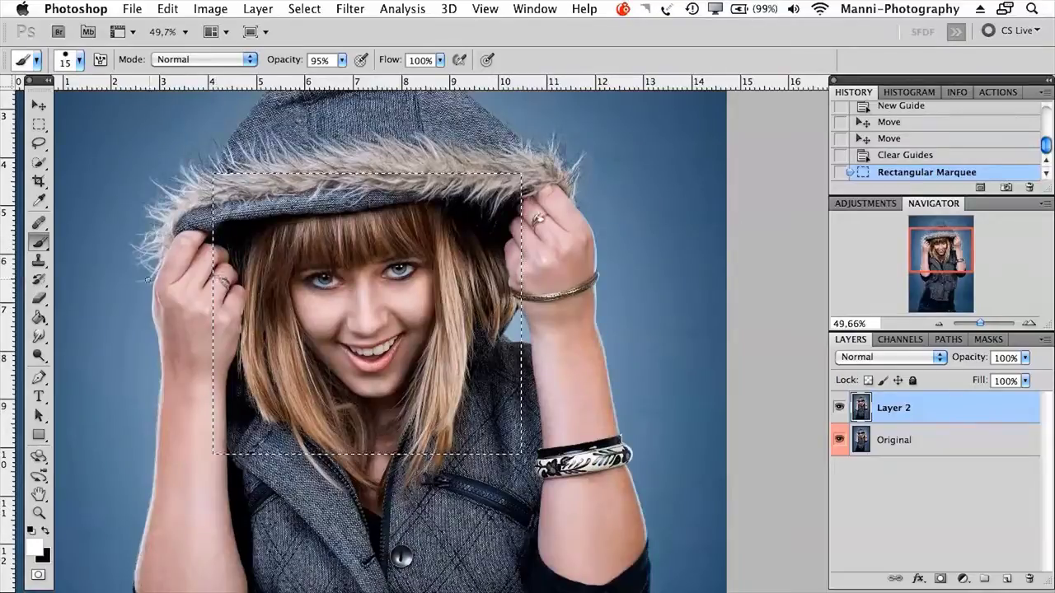
left_click(192, 276)
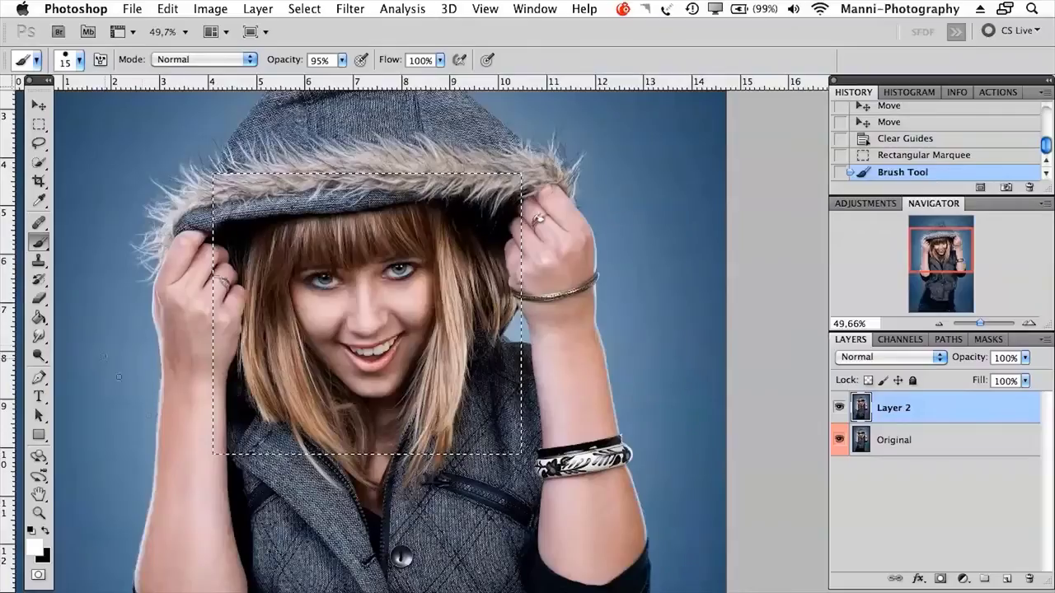
left_click(135, 453)
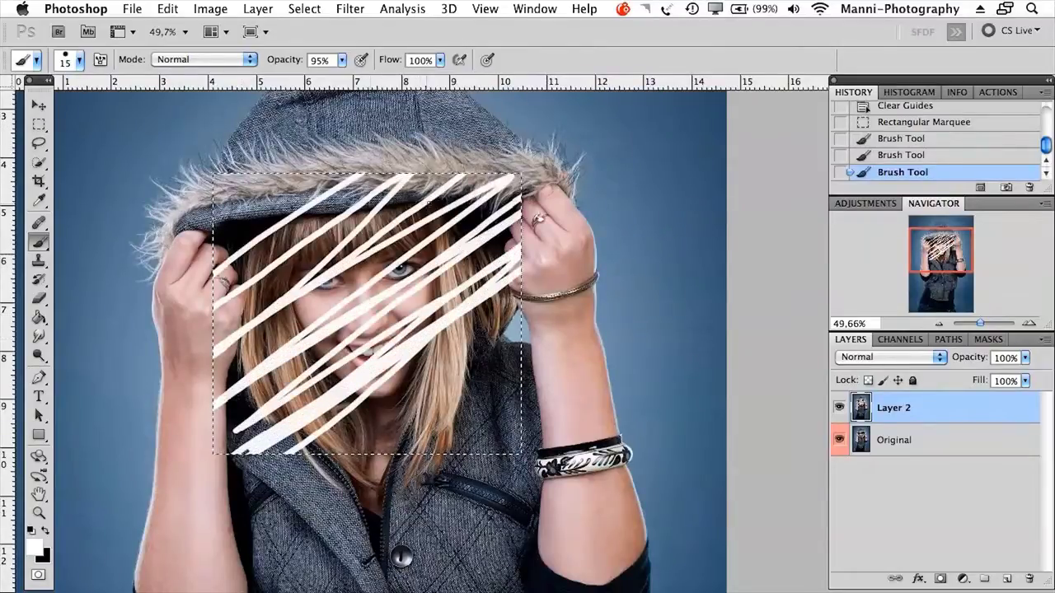
left_click_drag(516, 393, 459, 445)
left_click_drag(440, 407, 504, 458)
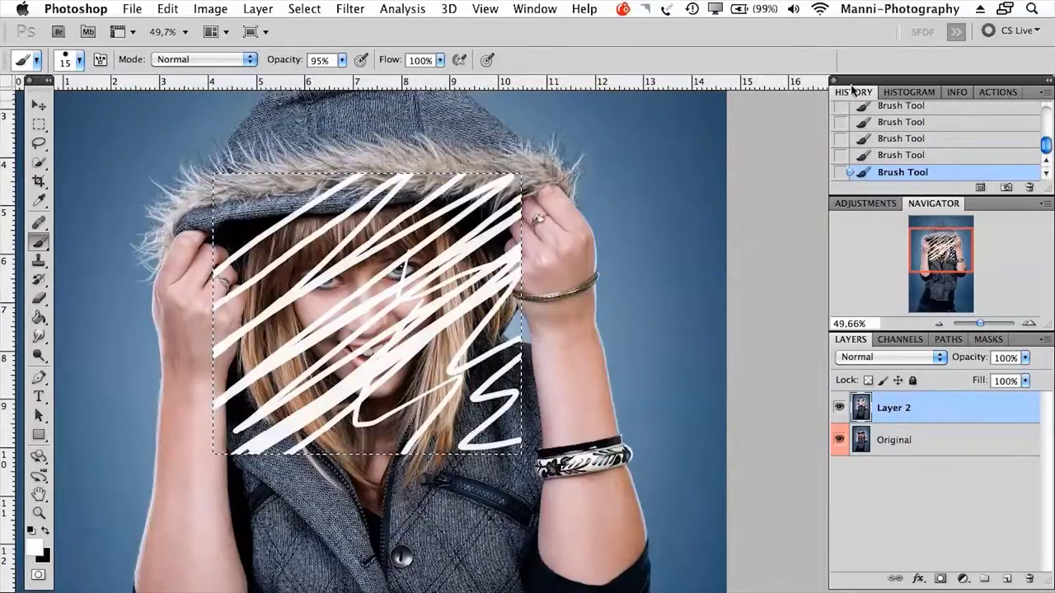
left_click_drag(1043, 144, 1043, 137)
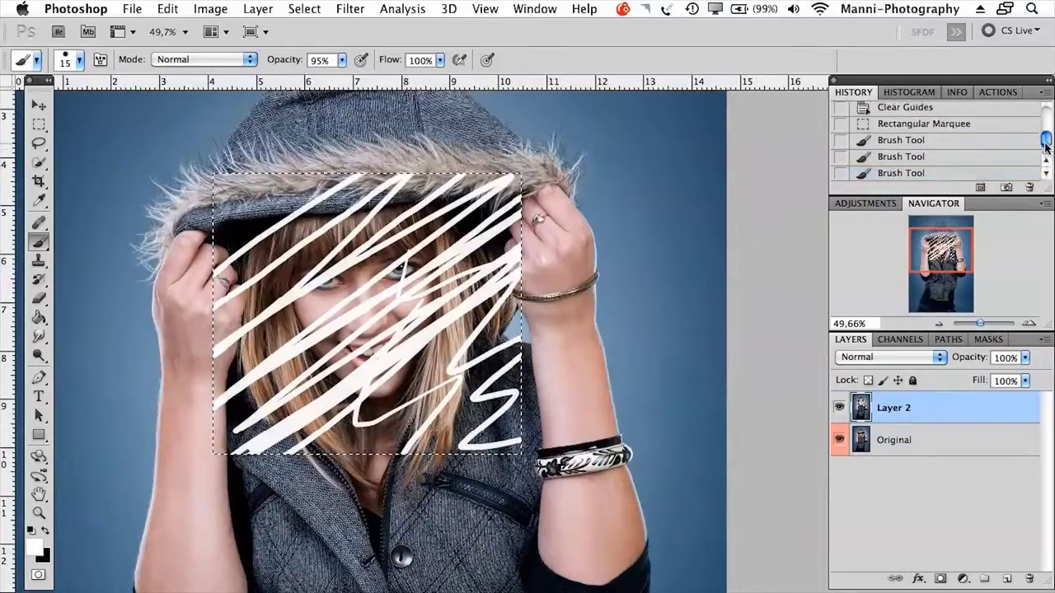
left_click(939, 125)
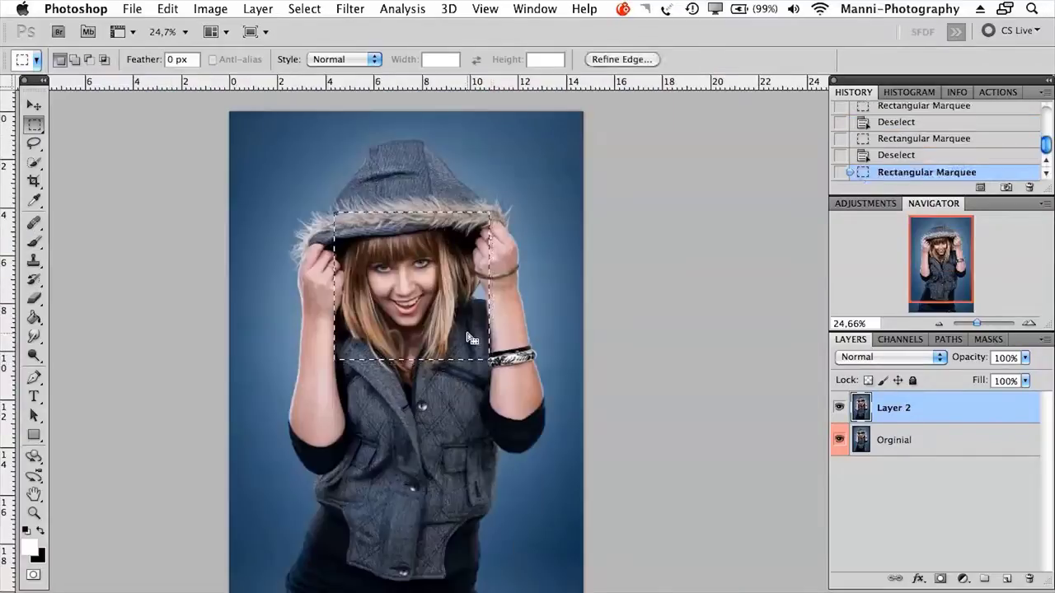
- Invert the rectangular selection and paint white Brush zigzags over the area outside the face
right_click(425, 289)
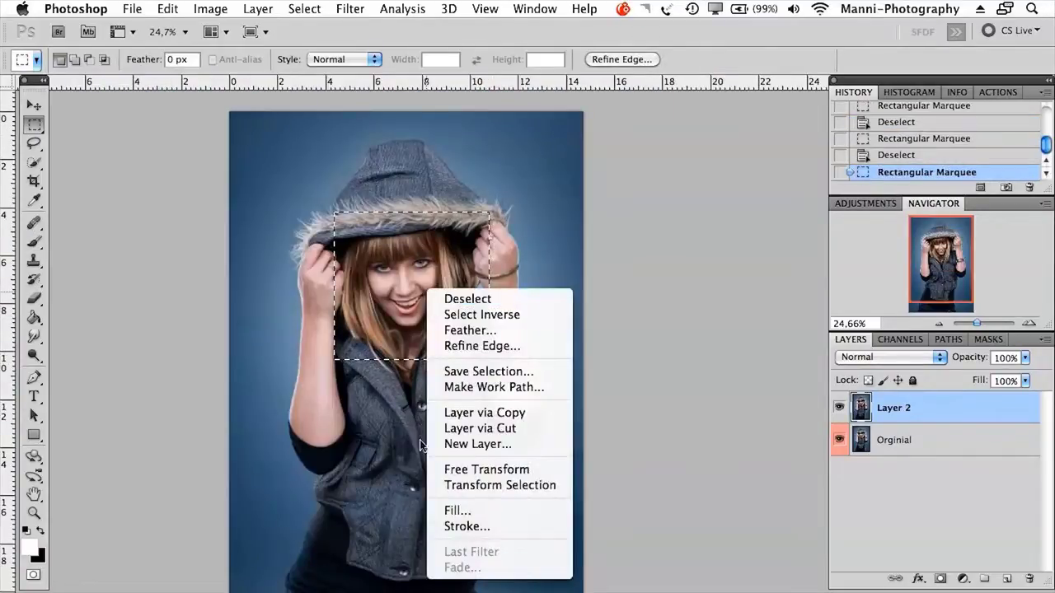
left_click(482, 314)
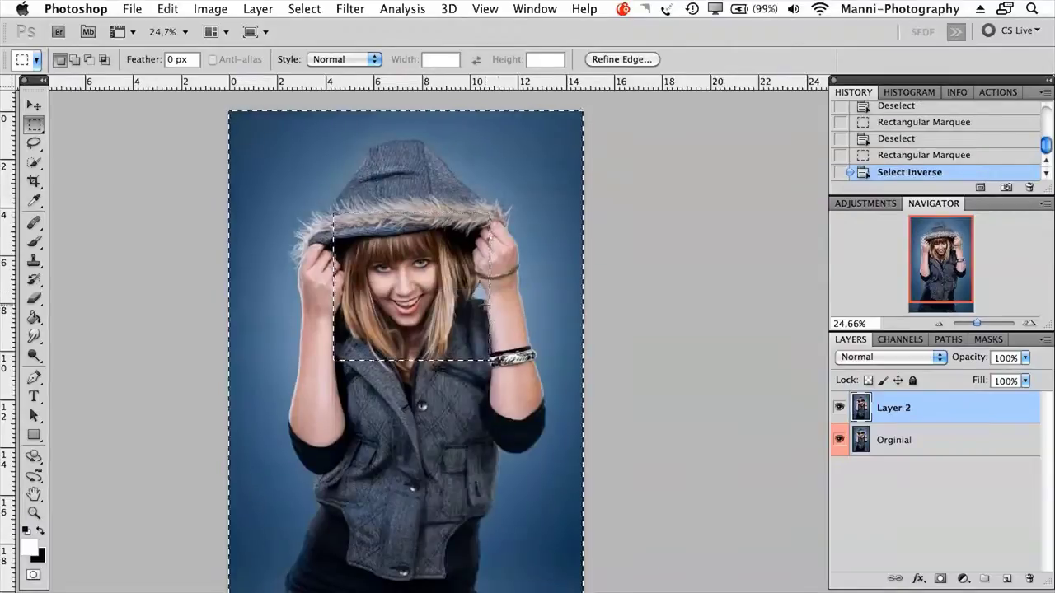
scroll(475, 283, "down", 1)
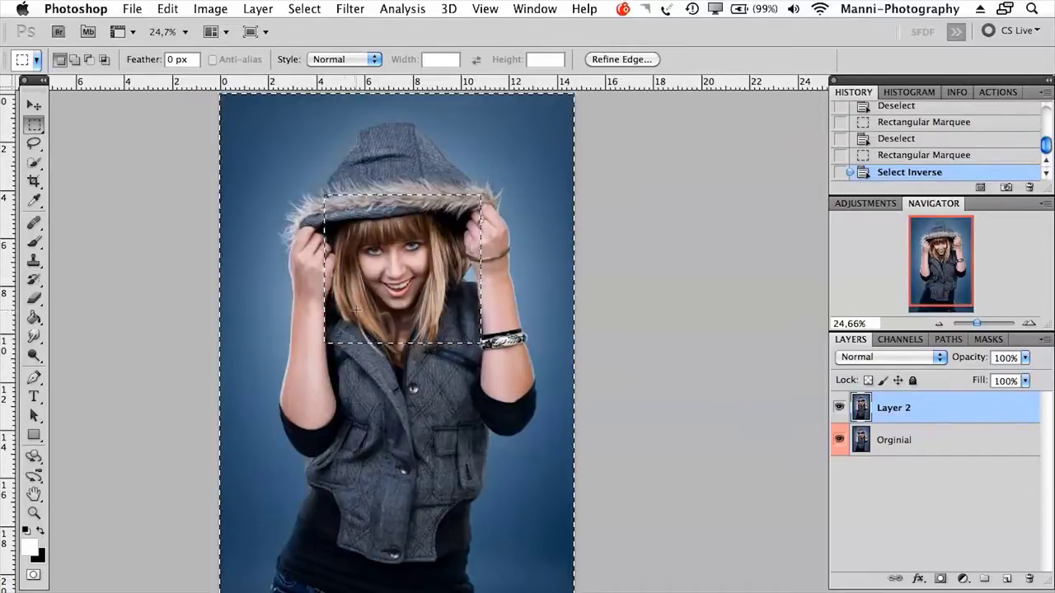
key("b")
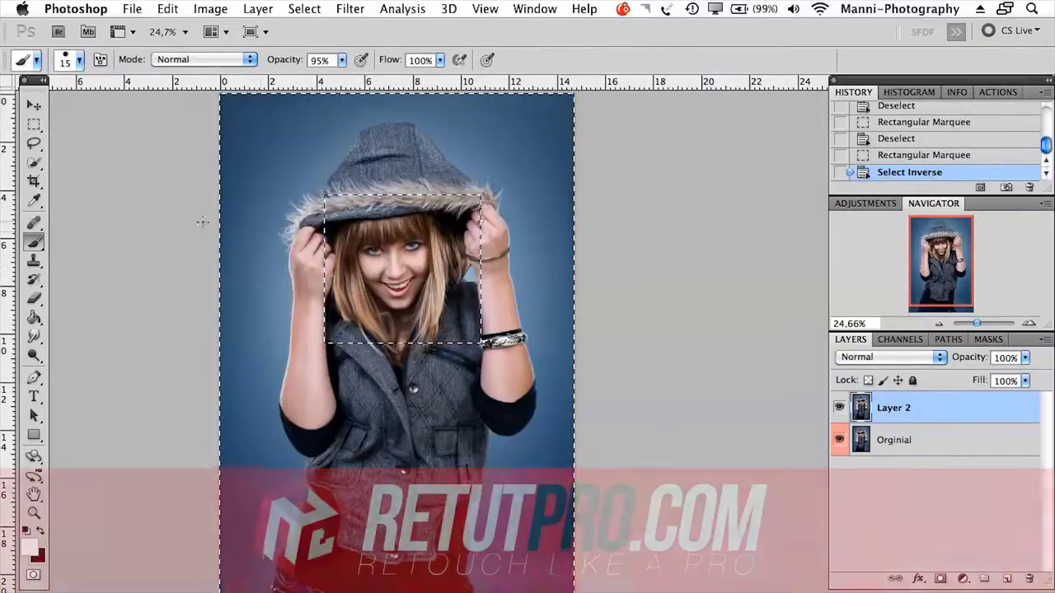
mouse_move(338, 97)
left_mouse_down()
mouse_move(486, 111)
mouse_move(272, 404)
mouse_move(247, 466)
mouse_move(445, 416)
mouse_move(527, 449)
left_mouse_up()
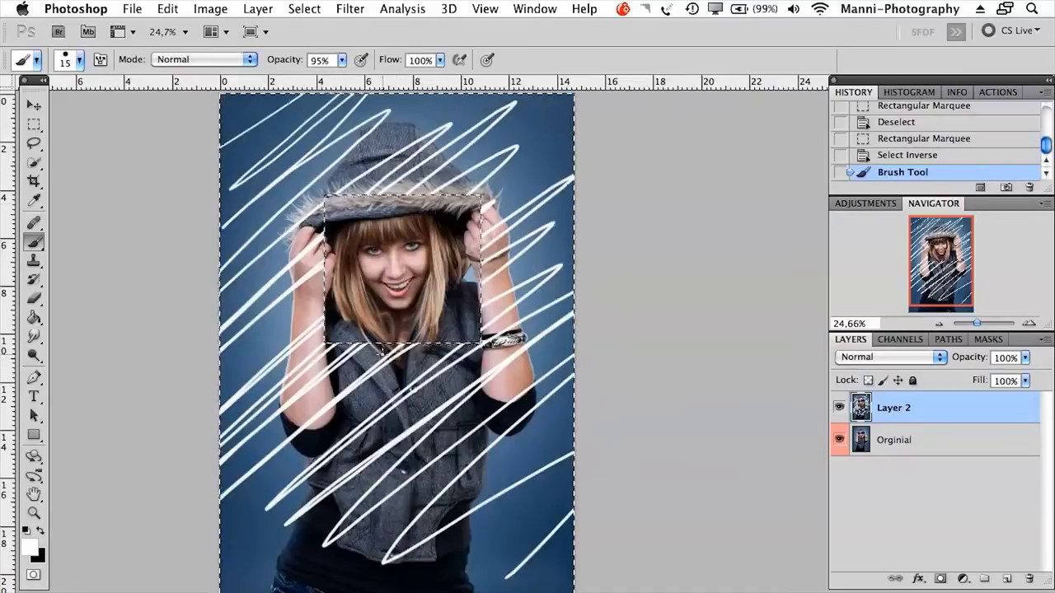
- Deselect to inspect the strokes, undo the deselection, and revert the history to the Rectangular Marquee state
key("super+d")
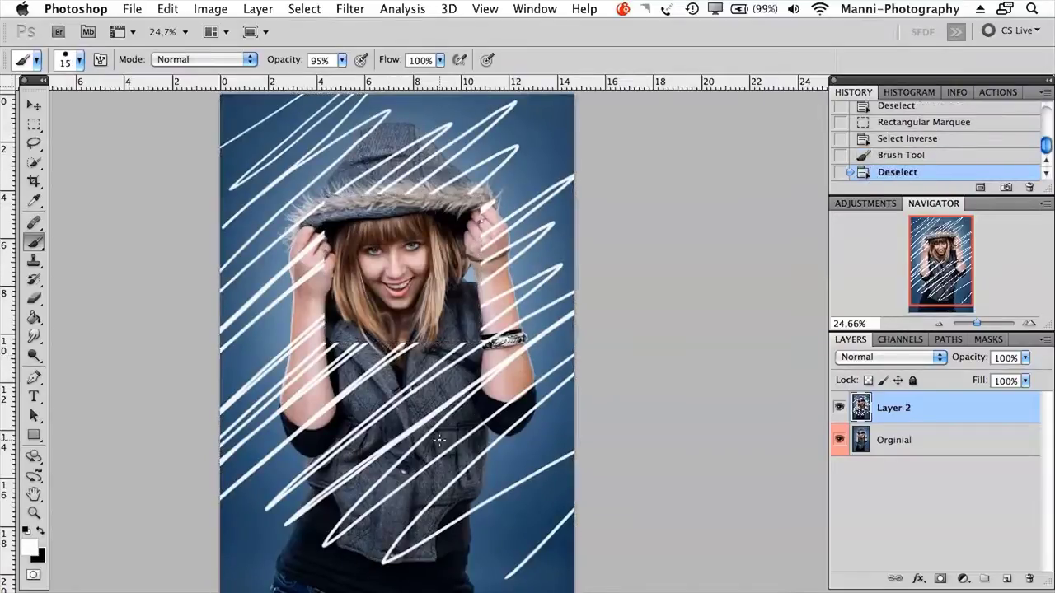
key("super+z")
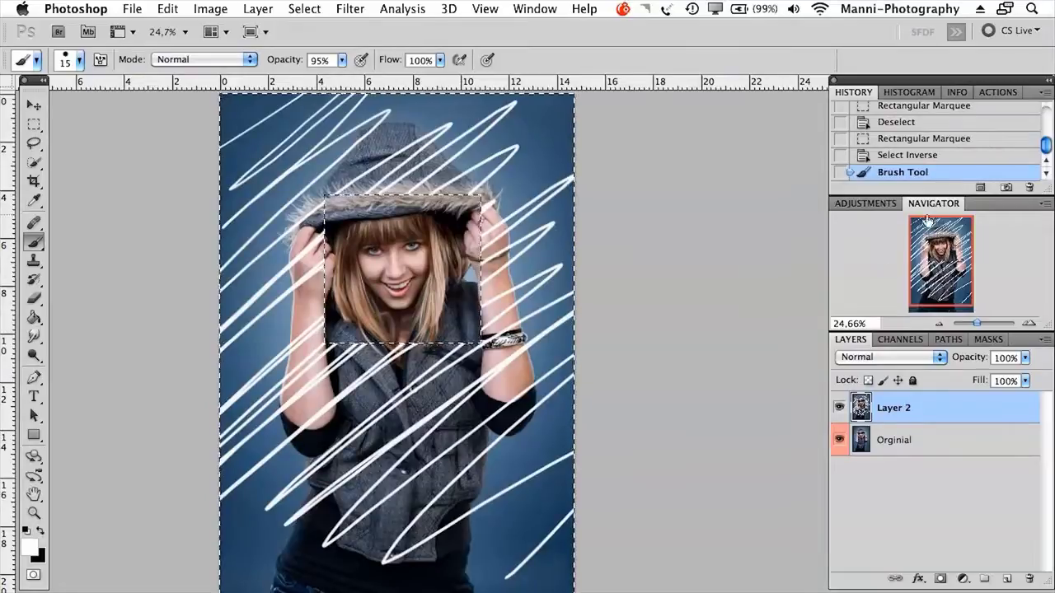
left_click(882, 137)
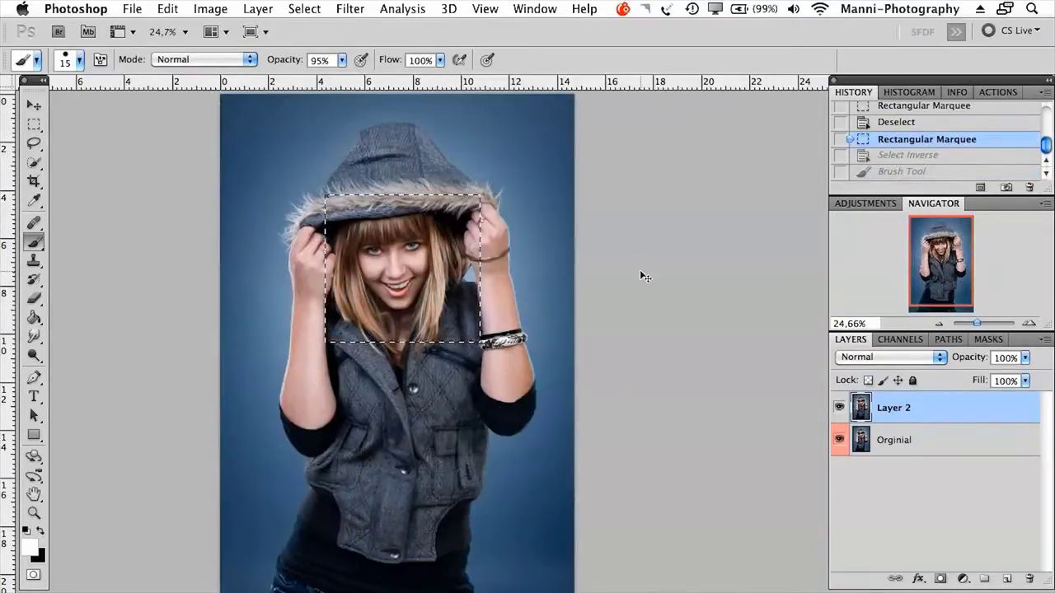
- Clear the current selection and draw a new rectangular selection around the face with the Rectangular Marquee tool
key("super+d")
key("super+d")
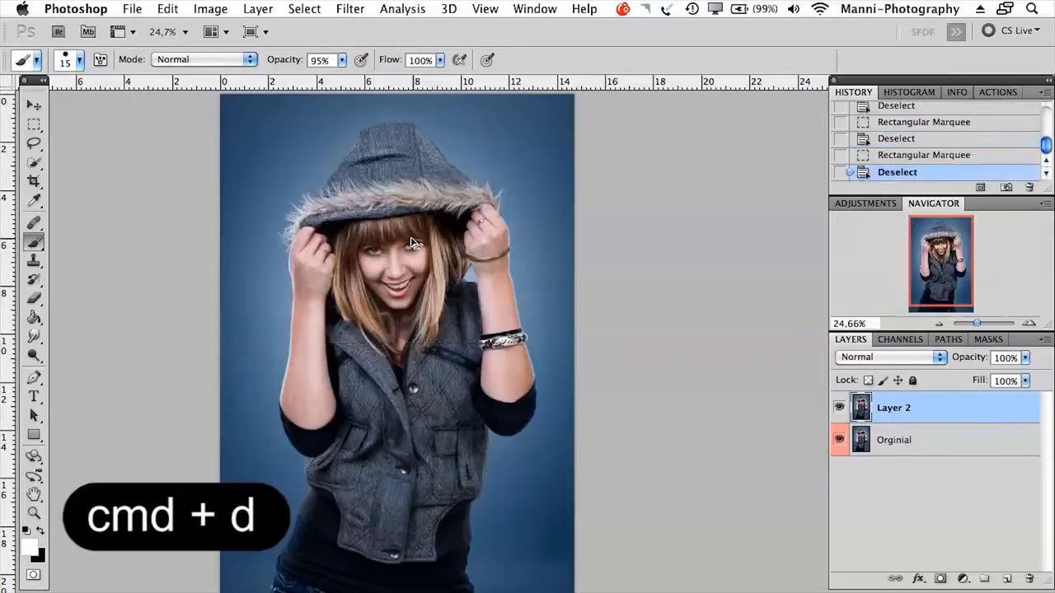
left_click(36, 128)
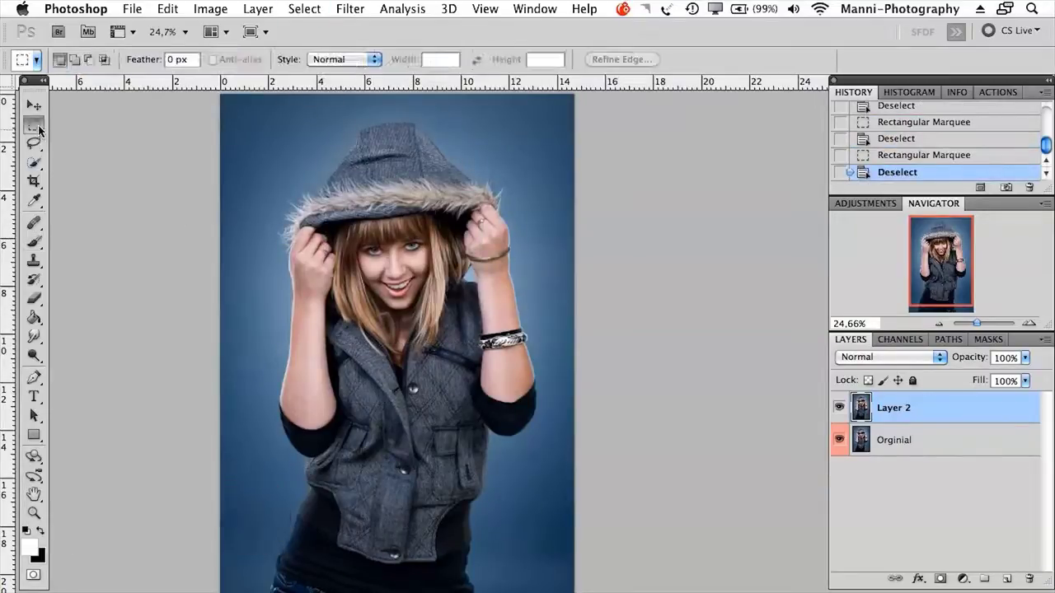
left_click_drag(328, 200, 485, 338)
- Create a new layer above Layer 2 with the Orange color label, keeping the proposed name
right_click(418, 277)
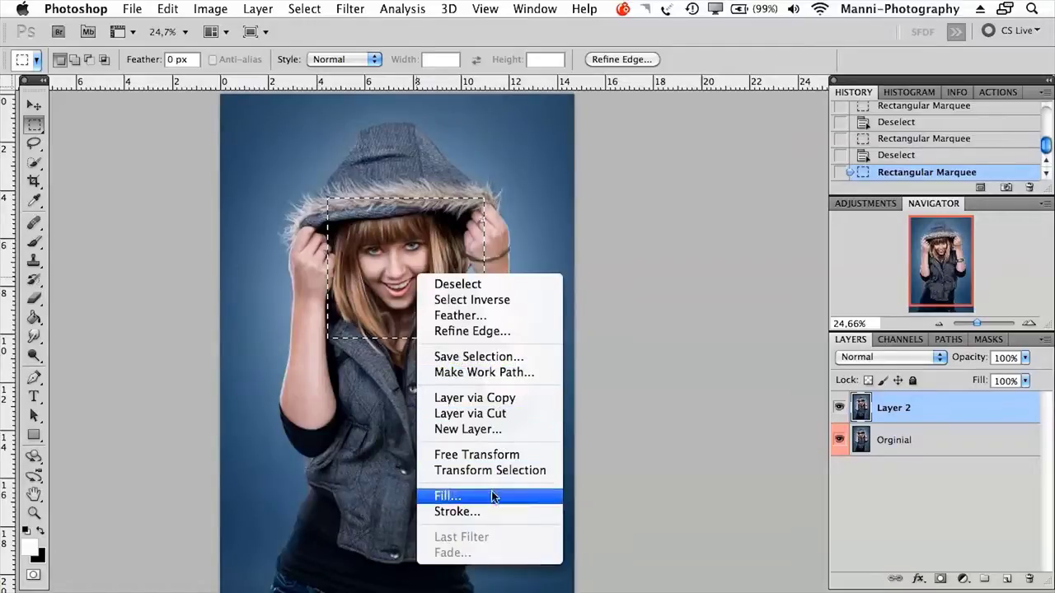
left_click(495, 519)
left_click(498, 429)
left_click(303, 154)
double_click(303, 154)
left_click(276, 194)
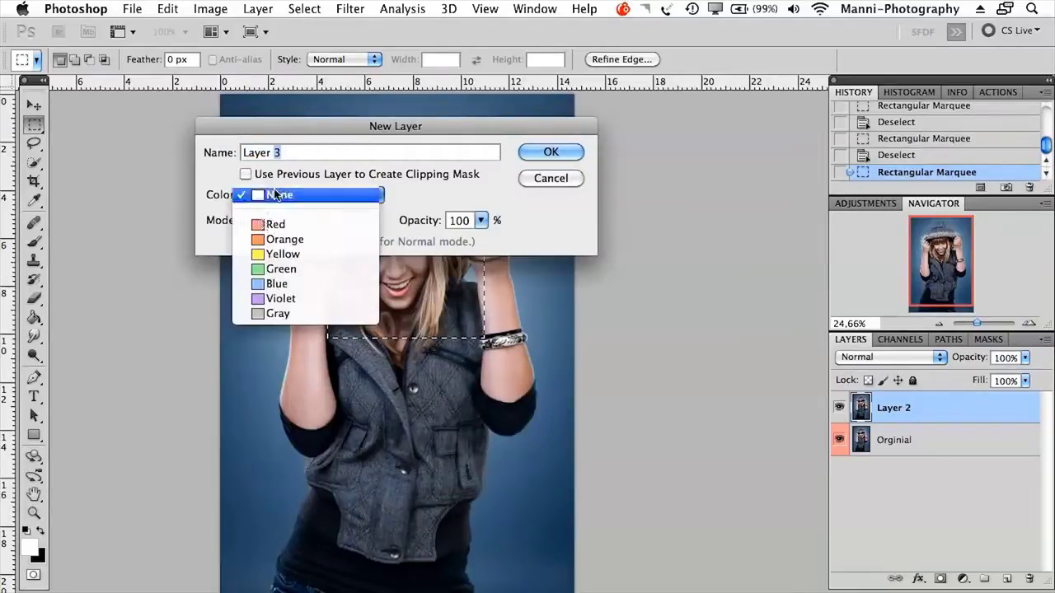
left_click(285, 239)
left_click(551, 151)
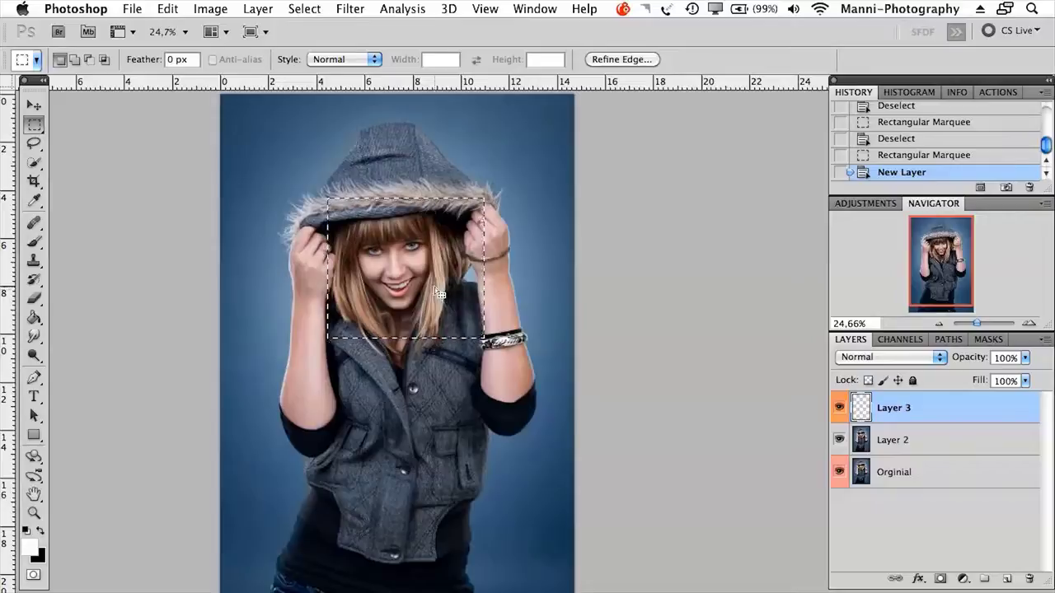
- Fill the rectangular selection on Layer 3 with Black in Normal mode at 100% opacity
right_click(419, 262)
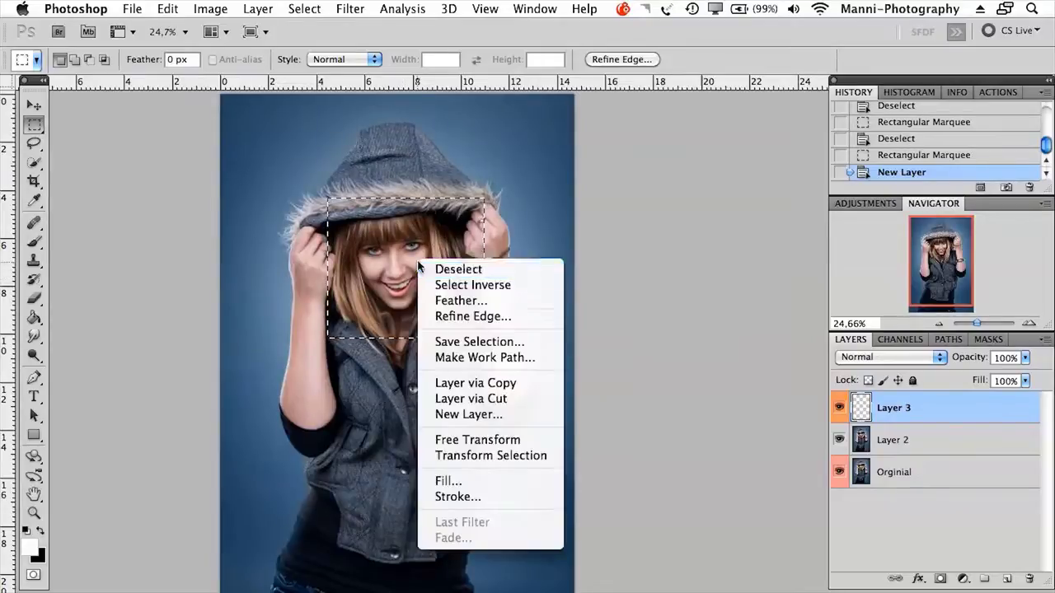
left_click(450, 481)
left_click_drag(708, 333, 647, 275)
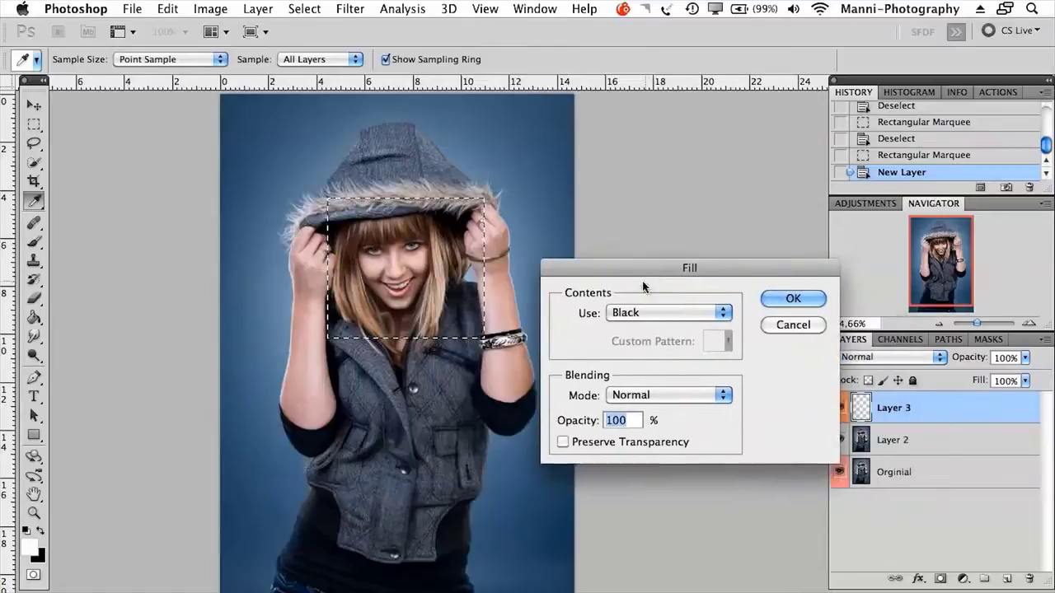
left_click(628, 313)
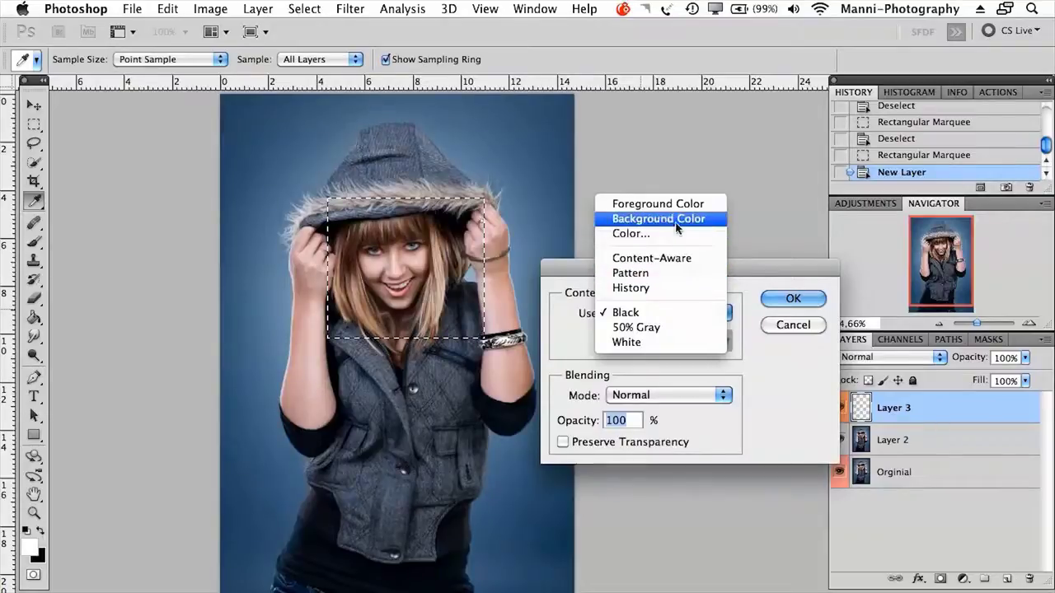
left_click(685, 313)
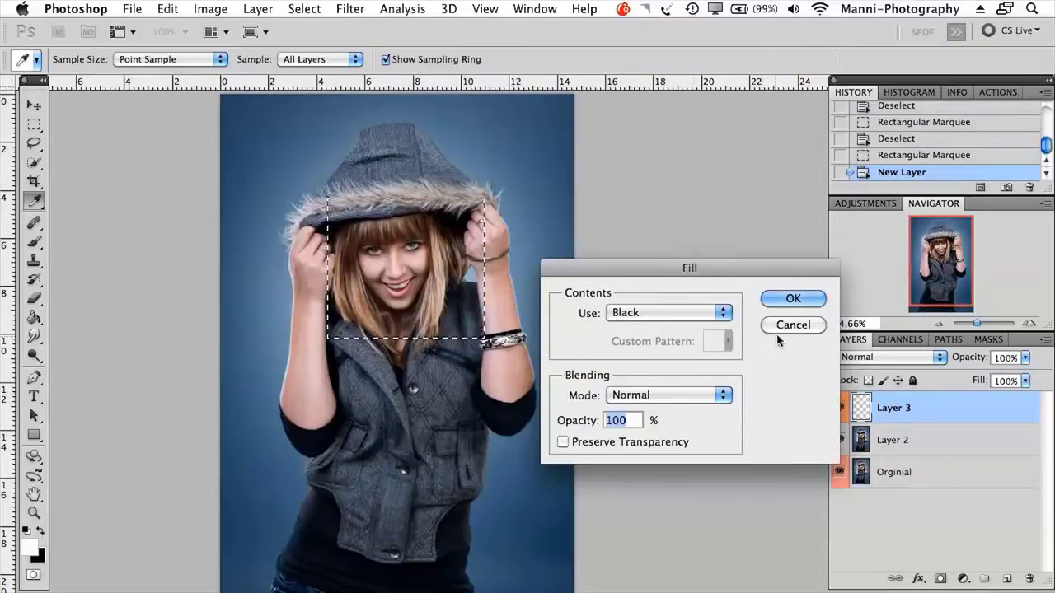
left_click(793, 298)
key("m")
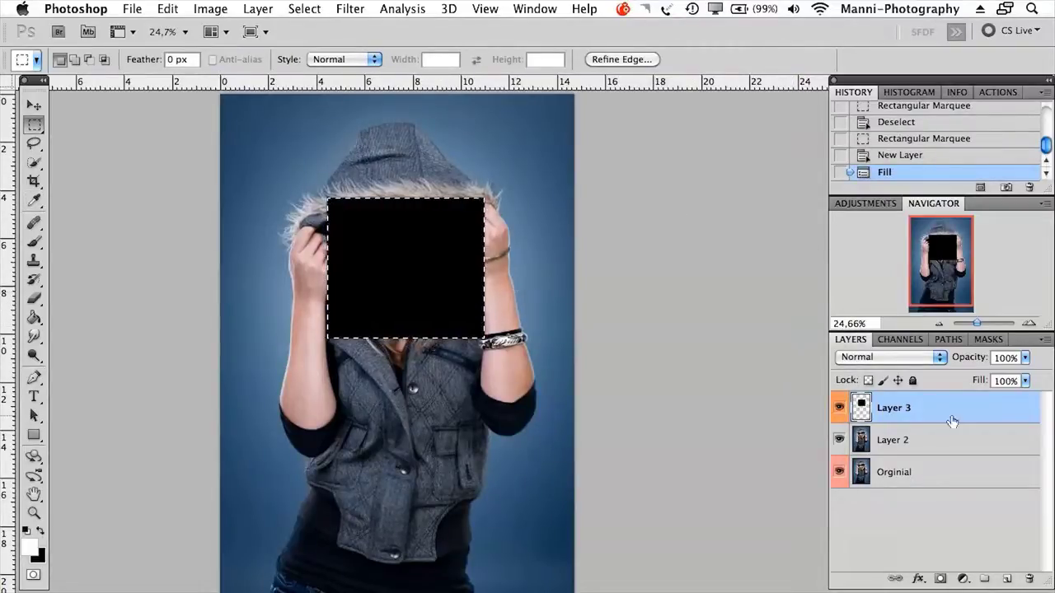
- Compare the portrait with and without the black fill by toggling Layer 3's visibility, keeping Layer 3 active and visible
left_click(904, 445)
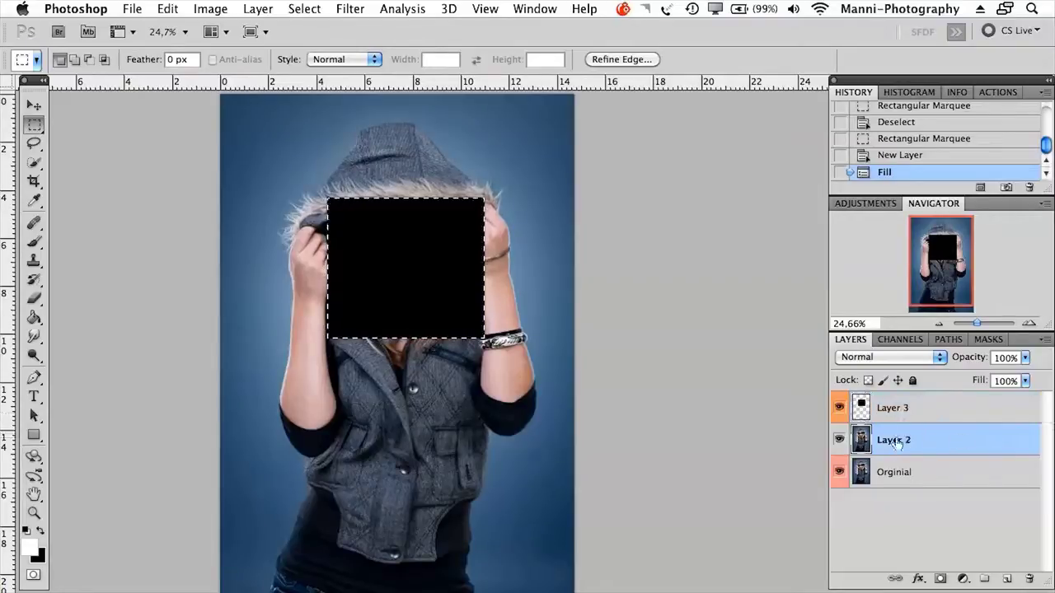
left_click(911, 418)
left_click(839, 411)
left_click(839, 412)
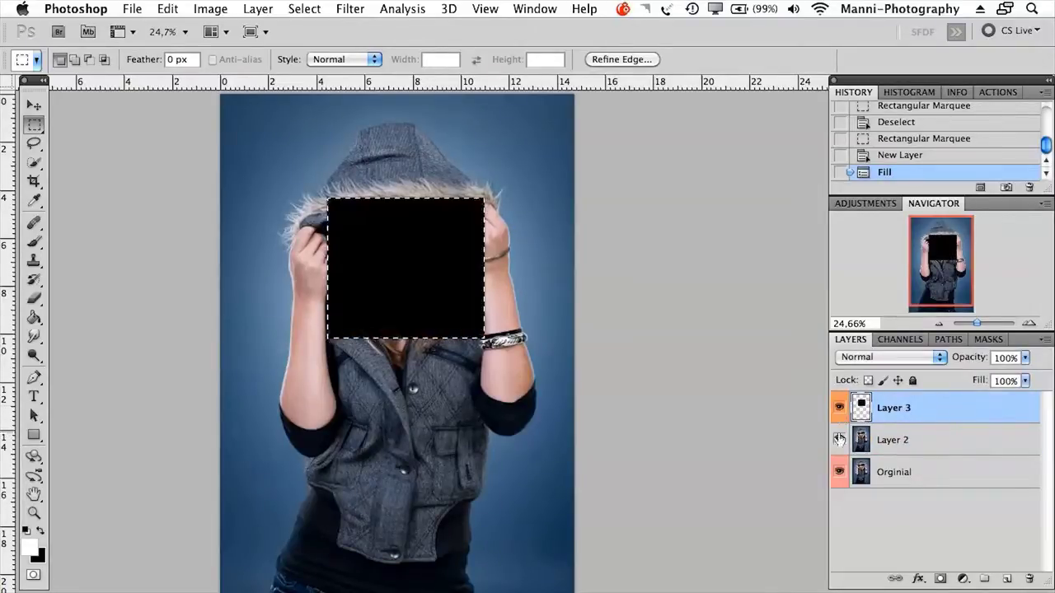
left_click(839, 407)
left_click(839, 408)
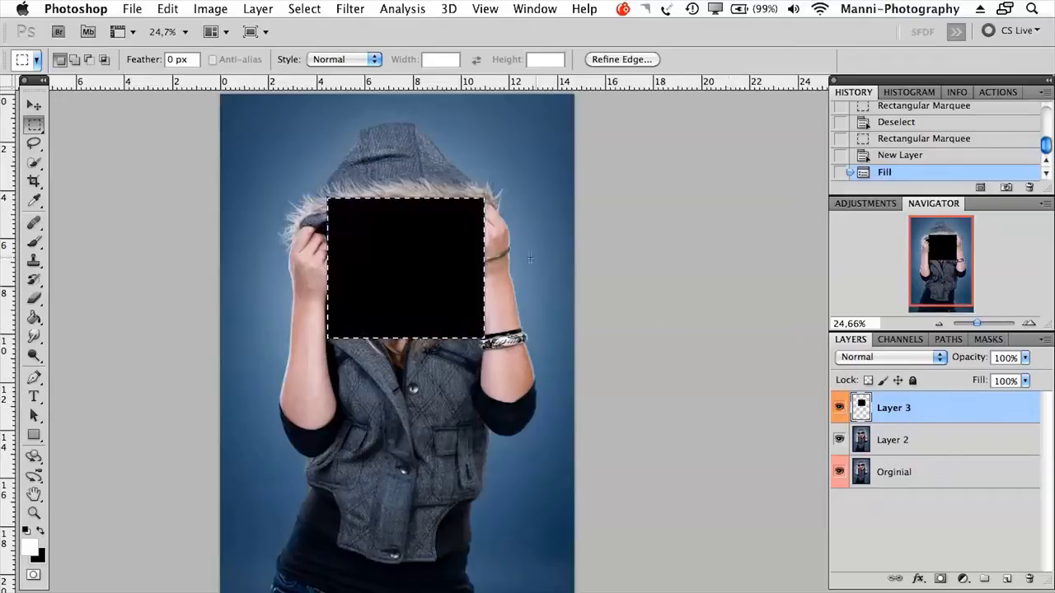
- Deselect to examine the black rectangle's edge beside the arm up close, and delete Layer 3
key("super+d")
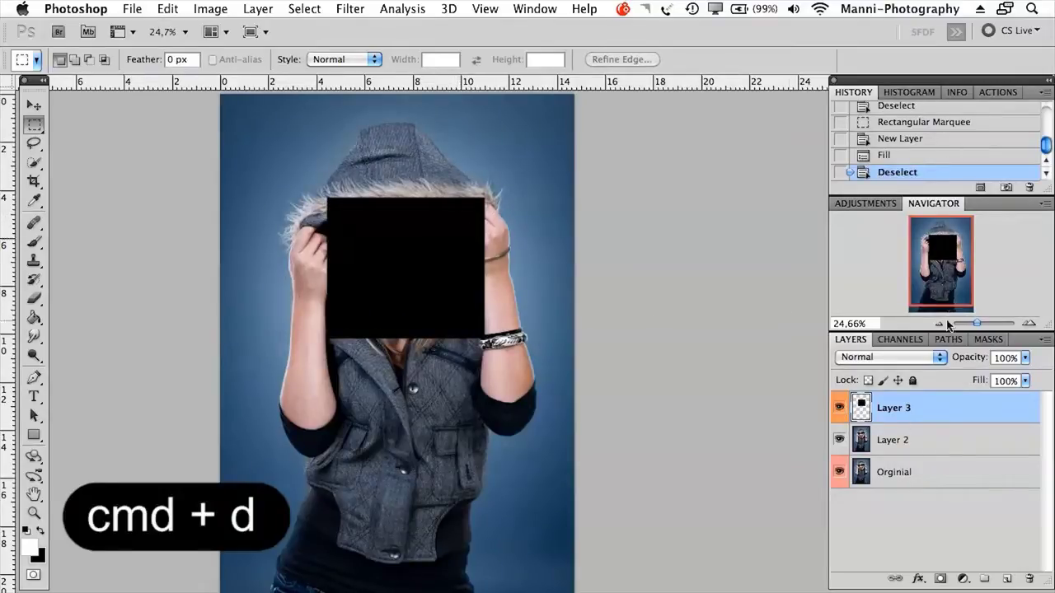
left_click_drag(979, 326, 986, 324)
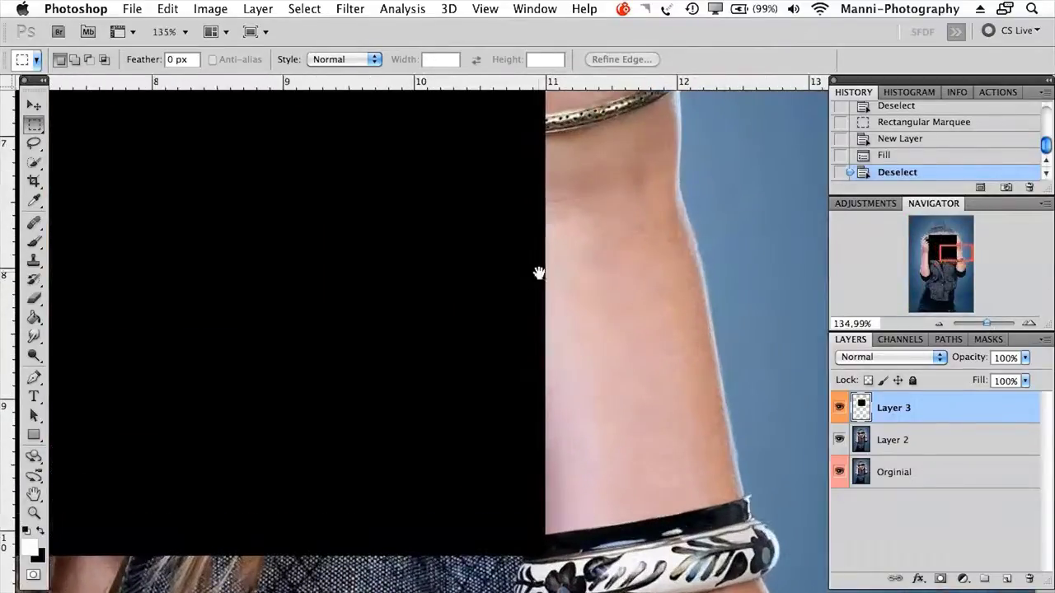
left_click_drag(541, 274, 515, 289)
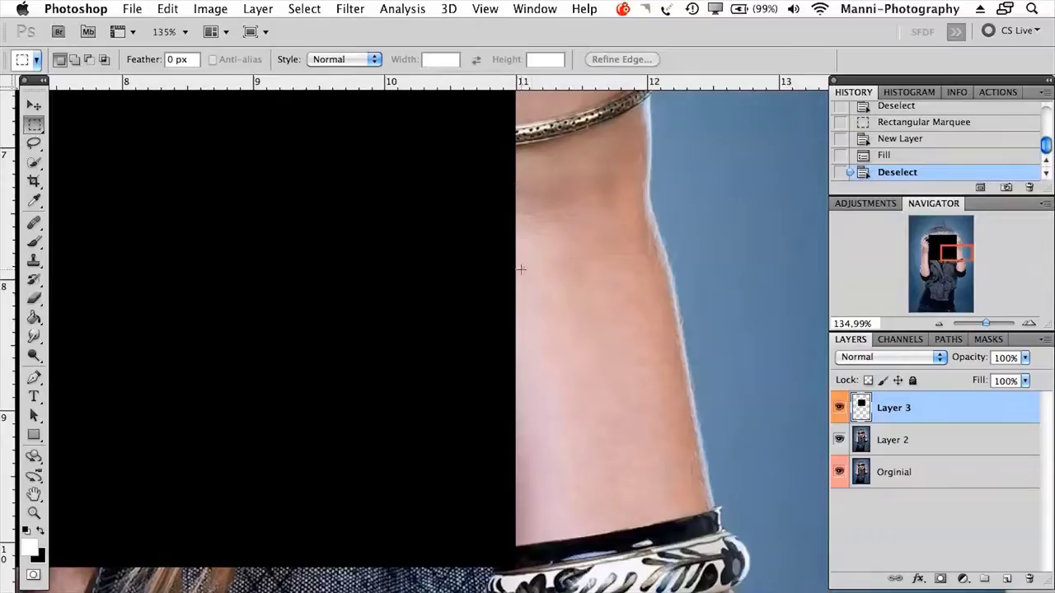
left_click_drag(986, 324, 977, 326)
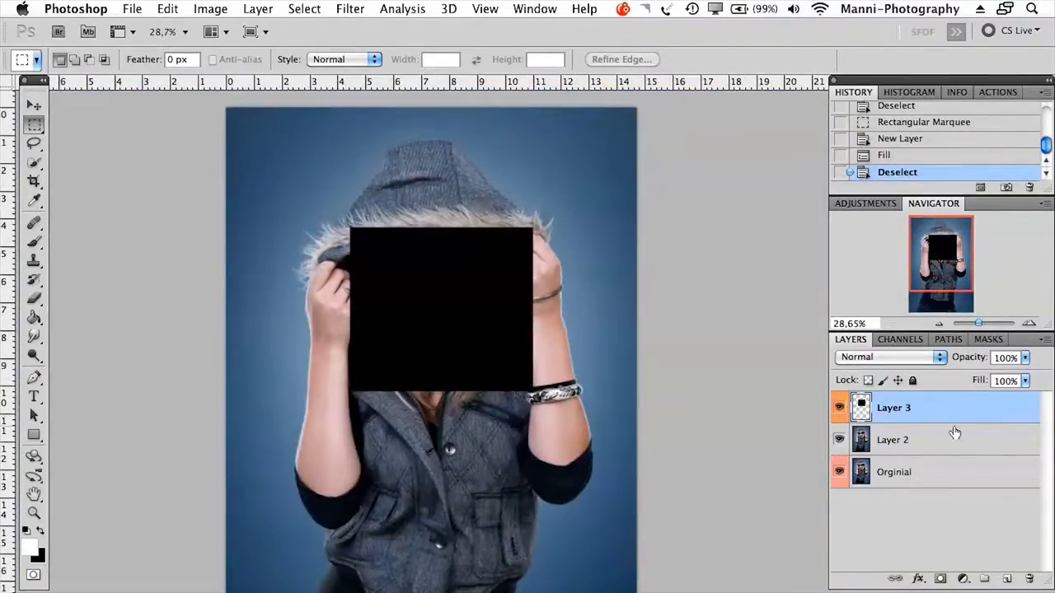
key("Delete")
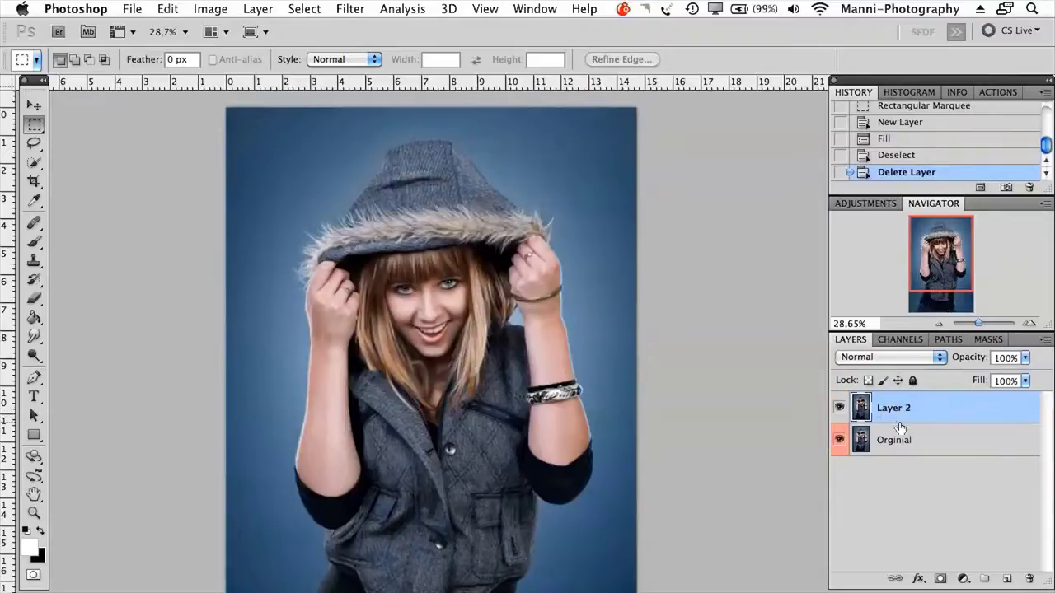
key("BackSpace")
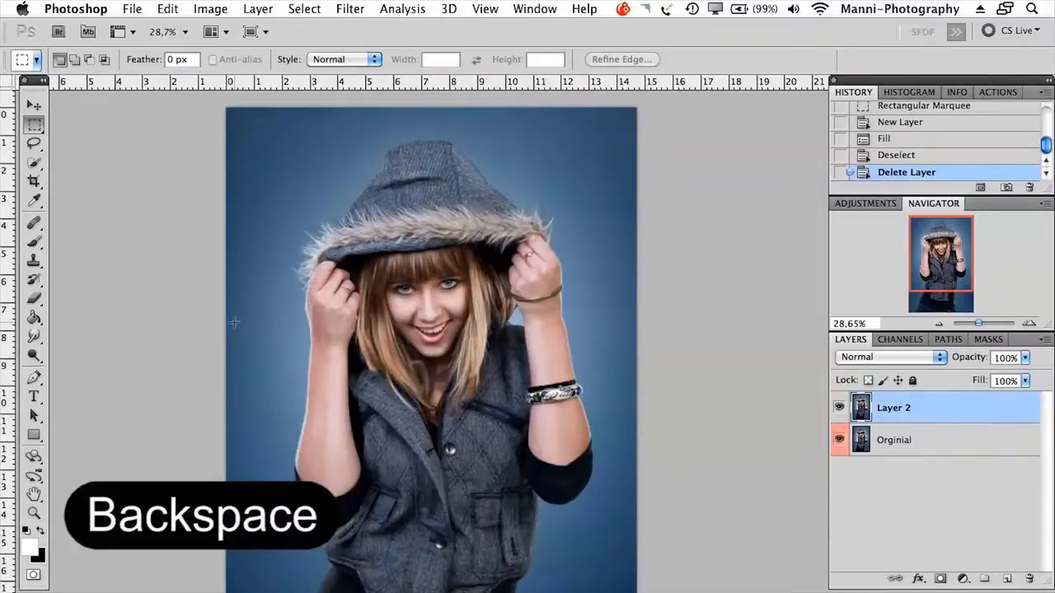
- Draw a new rectangular selection around the face and create a new layer above Layer 2 with the Orange color label
left_click_drag(346, 223, 520, 381)
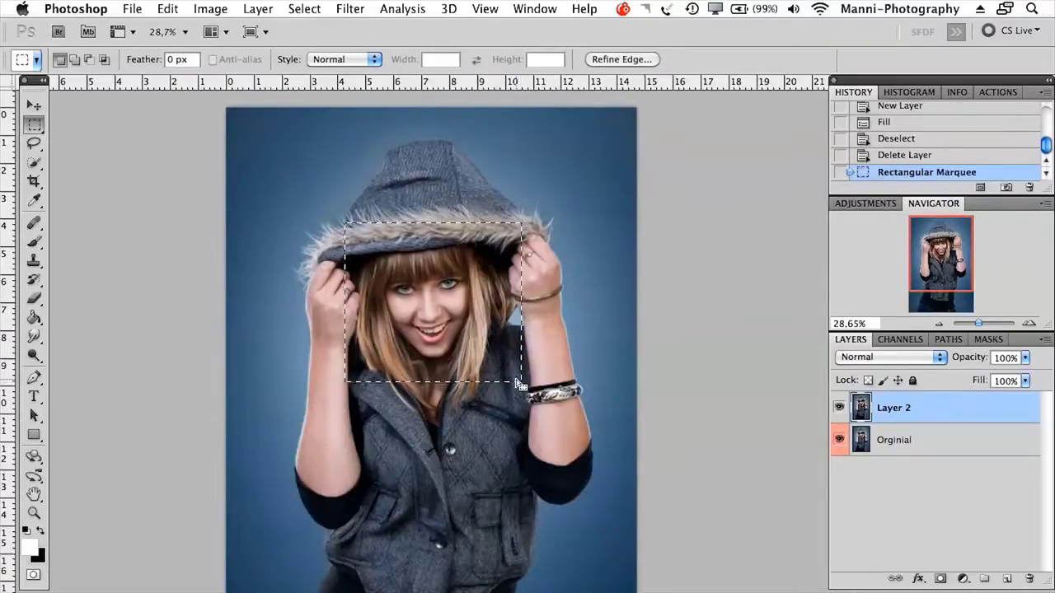
right_click(445, 280)
left_click(493, 431)
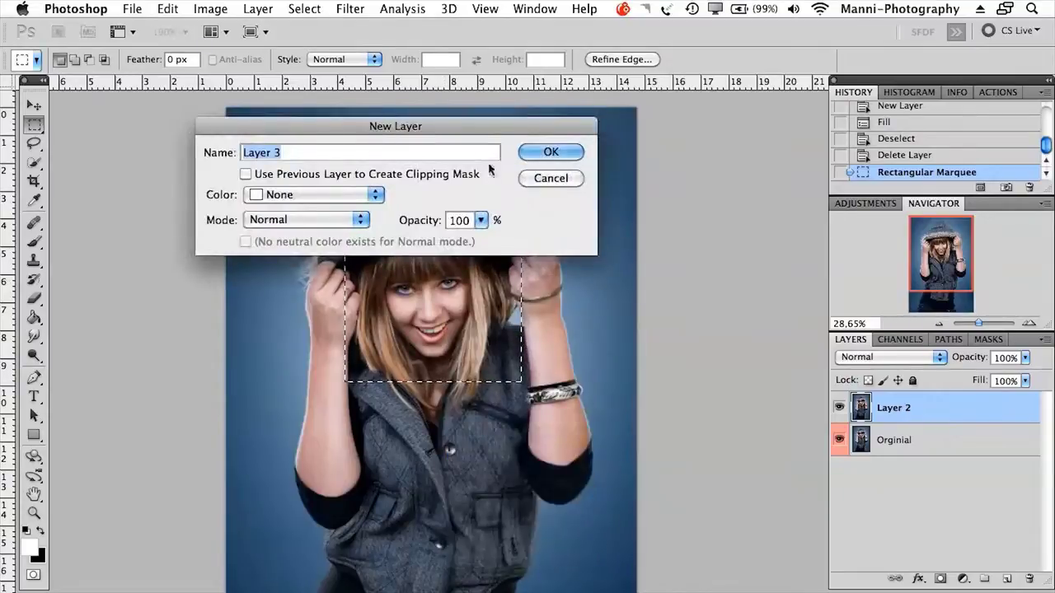
left_click(302, 196)
left_click(282, 238)
left_click(571, 156)
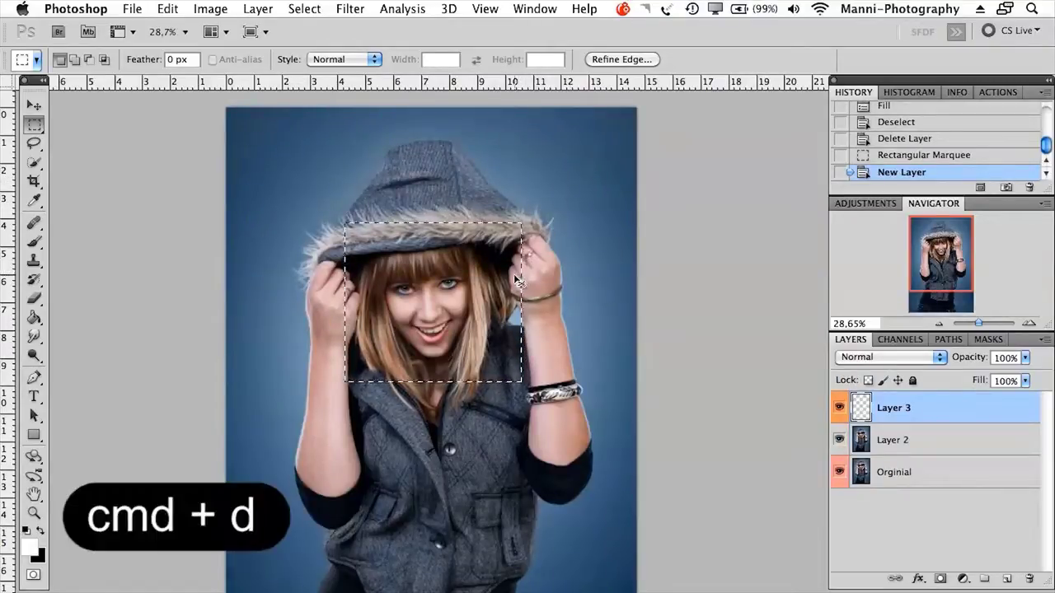
- Replace the selection with a rectangular one around the face using a 5 px feather, and fill it with Black
key("super+d")
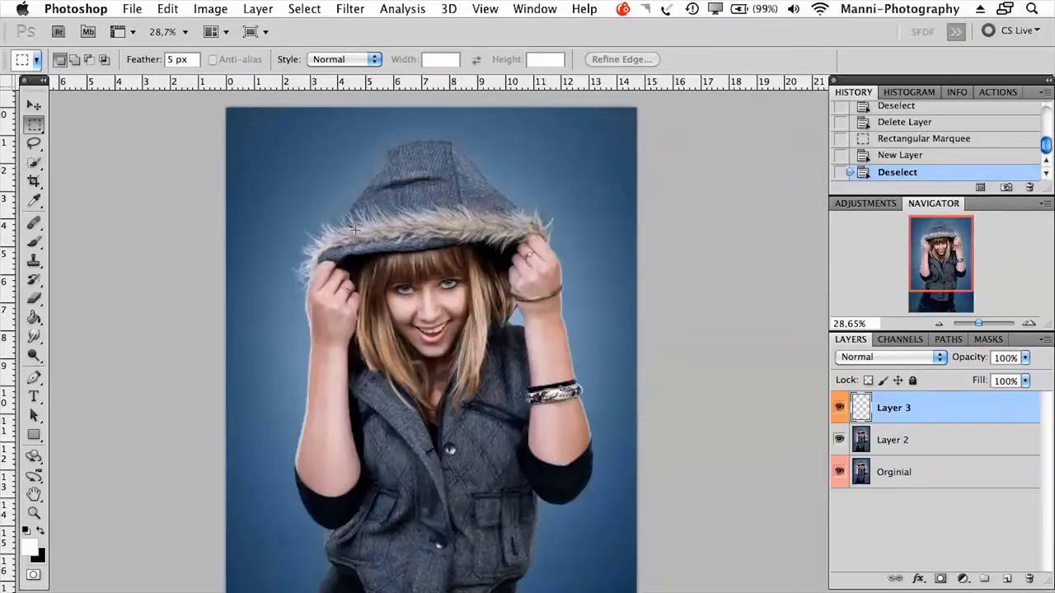
left_click_drag(355, 287, 522, 387)
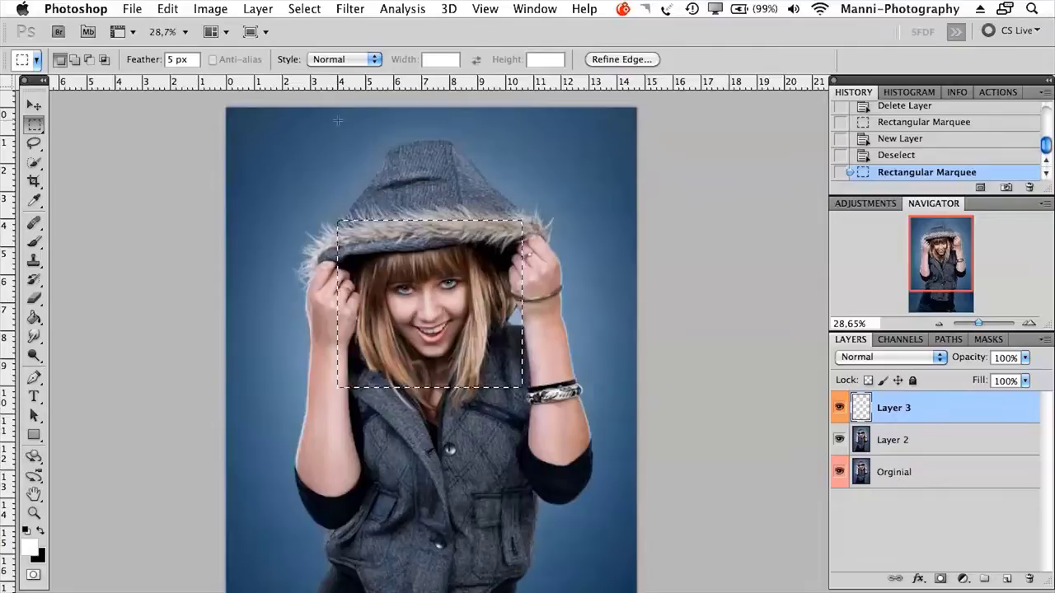
right_click(470, 239)
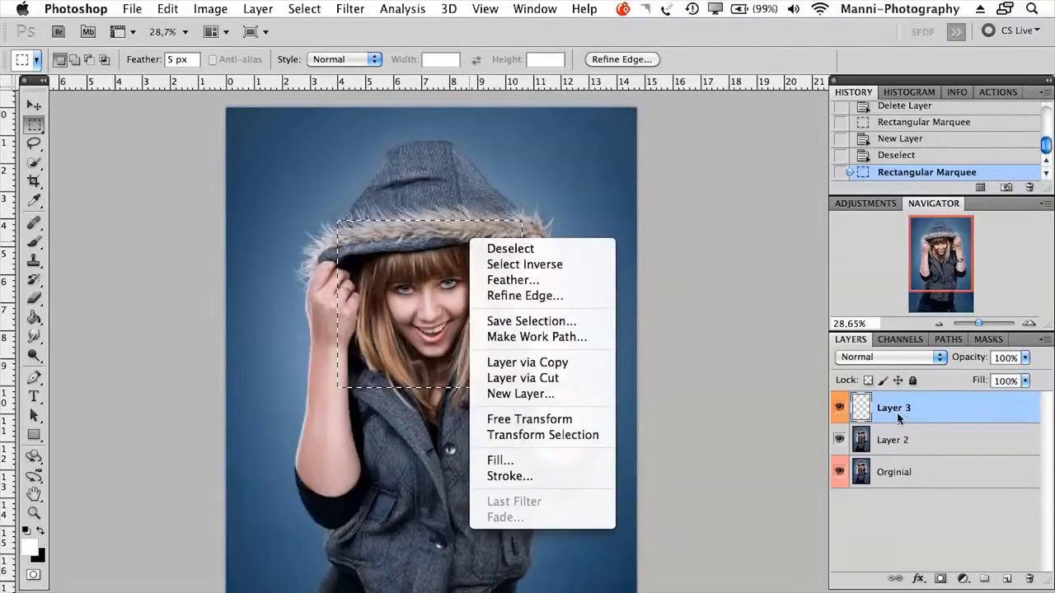
left_click(504, 463)
left_click(804, 300)
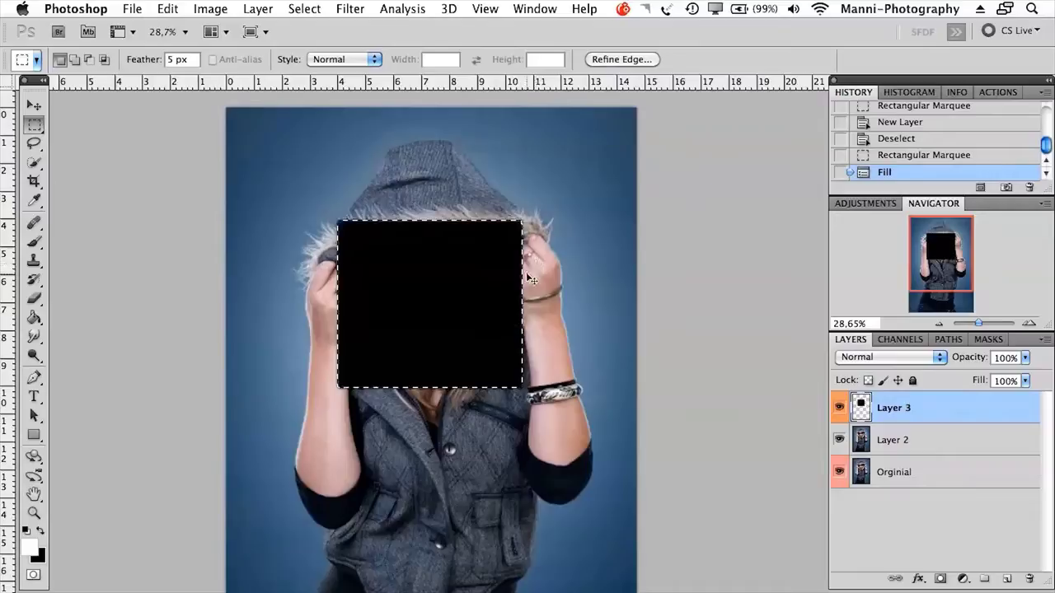
- Deselect to examine the feathered edge of the black fill up close, and delete Layer 3
key("super+d")
left_click_drag(978, 324, 990, 325)
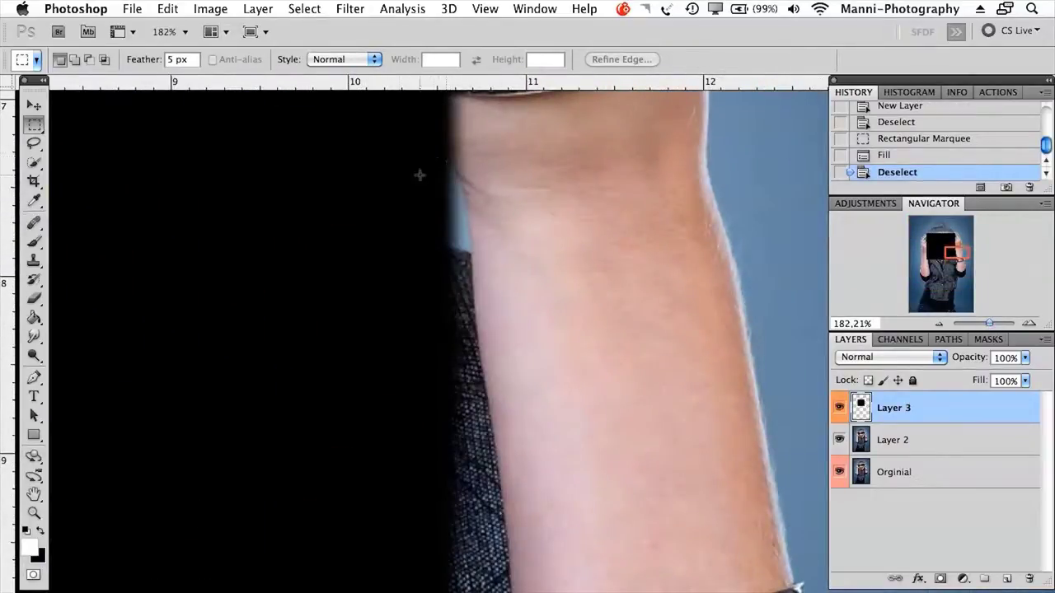
left_click_drag(990, 324, 977, 325)
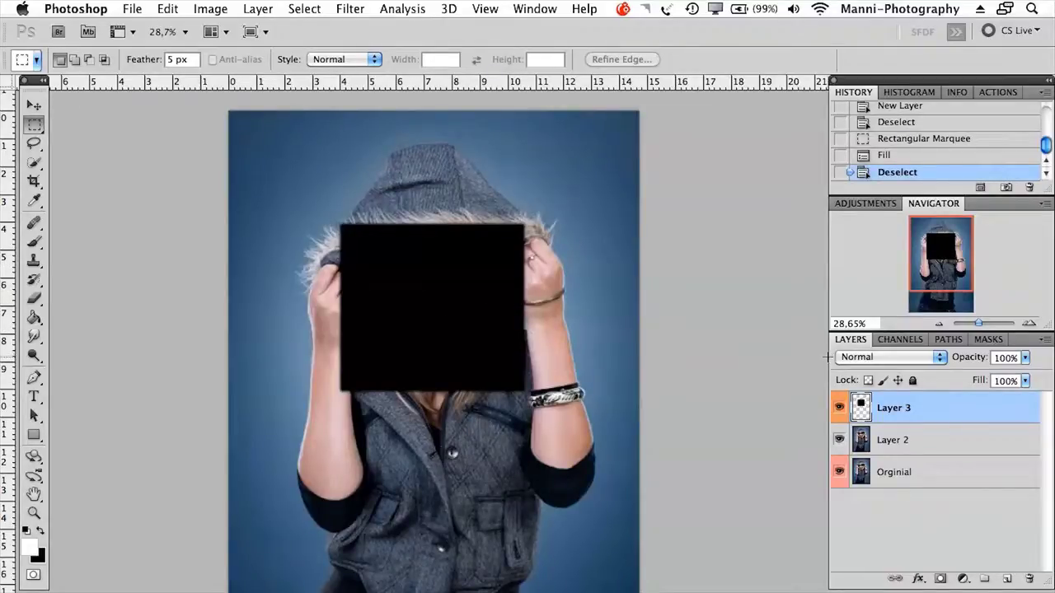
key("BackSpace")
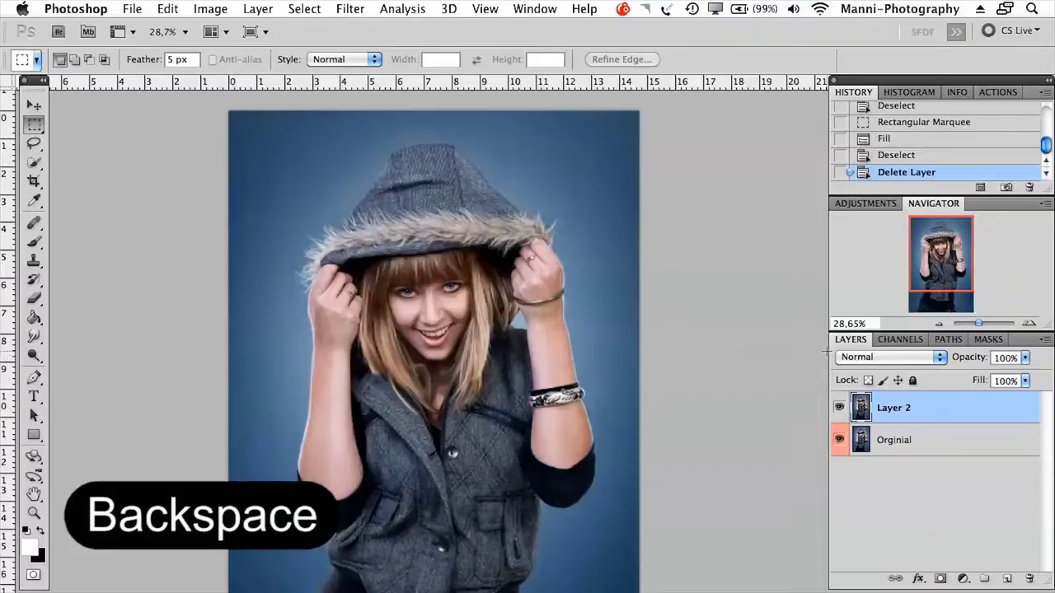
- Draw an elliptical selection with the Elliptical Marquee tool and reposition its outline so that it surrounds the face
left_click(38, 130)
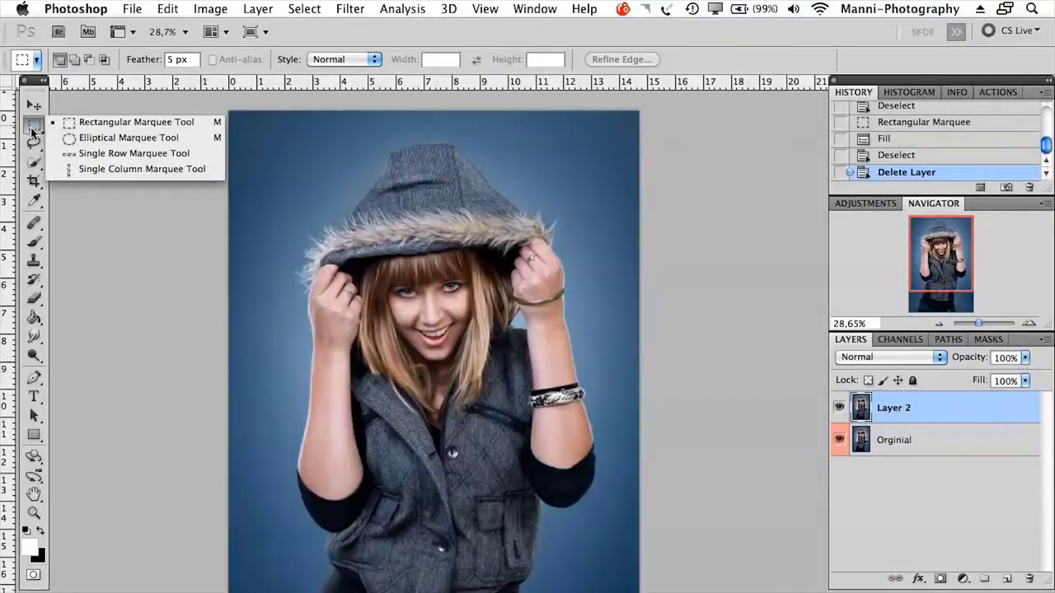
left_click(97, 138)
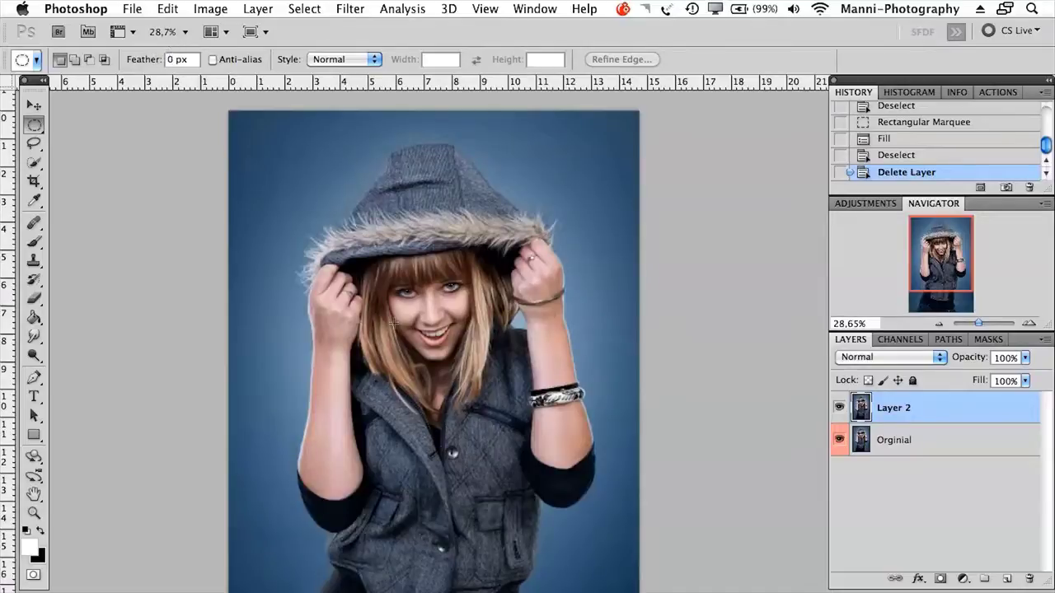
left_click_drag(435, 306, 558, 449)
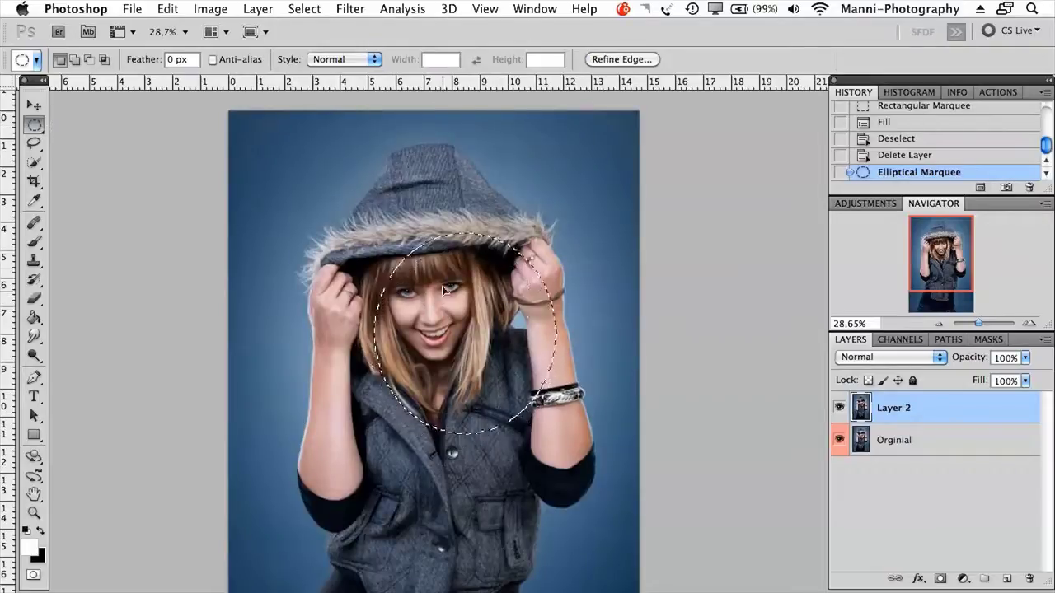
left_click_drag(438, 314, 387, 273)
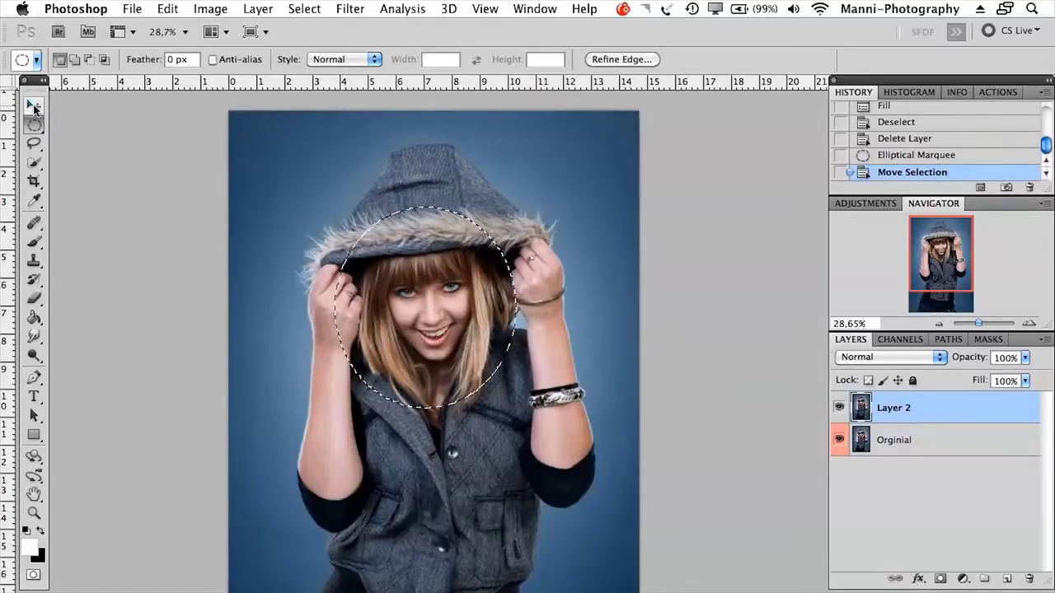
- Move the selected face pixels on Layer 2 up and to the left with the Move tool, and hide the Orginial layer
left_click(38, 106)
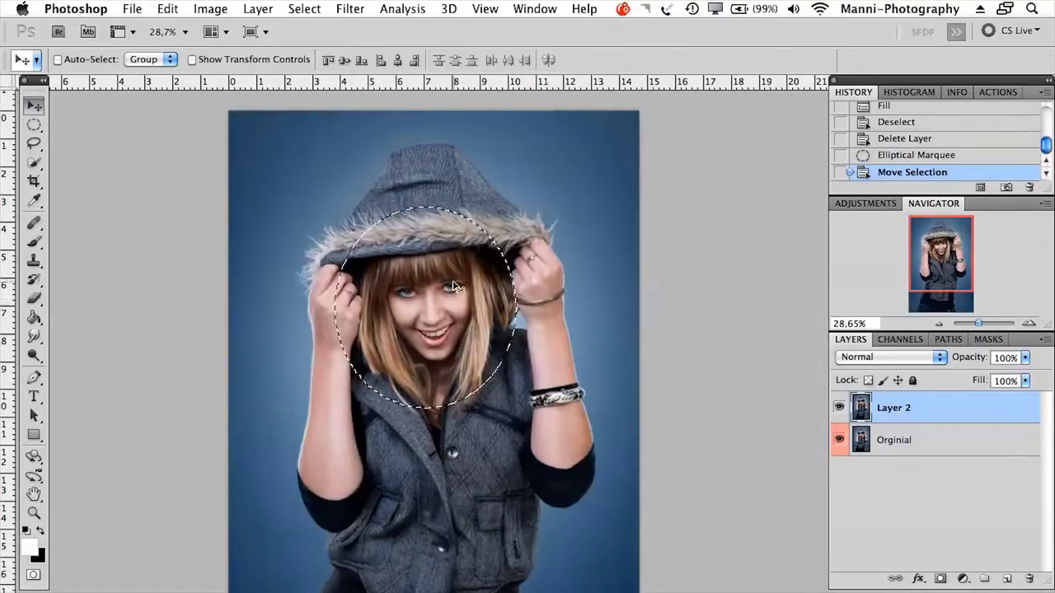
left_click_drag(457, 307, 400, 286)
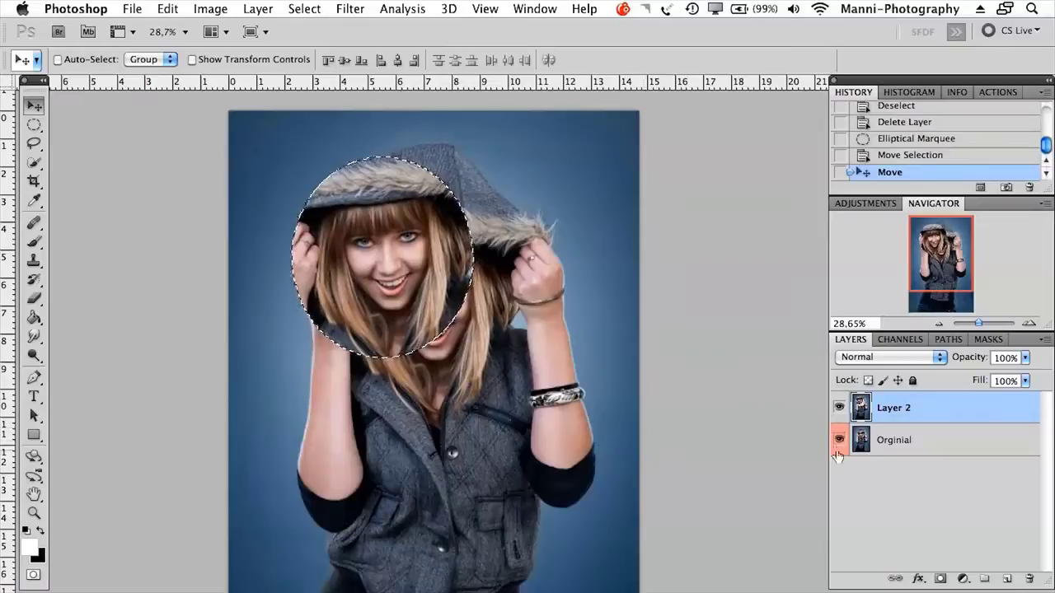
left_click(838, 439)
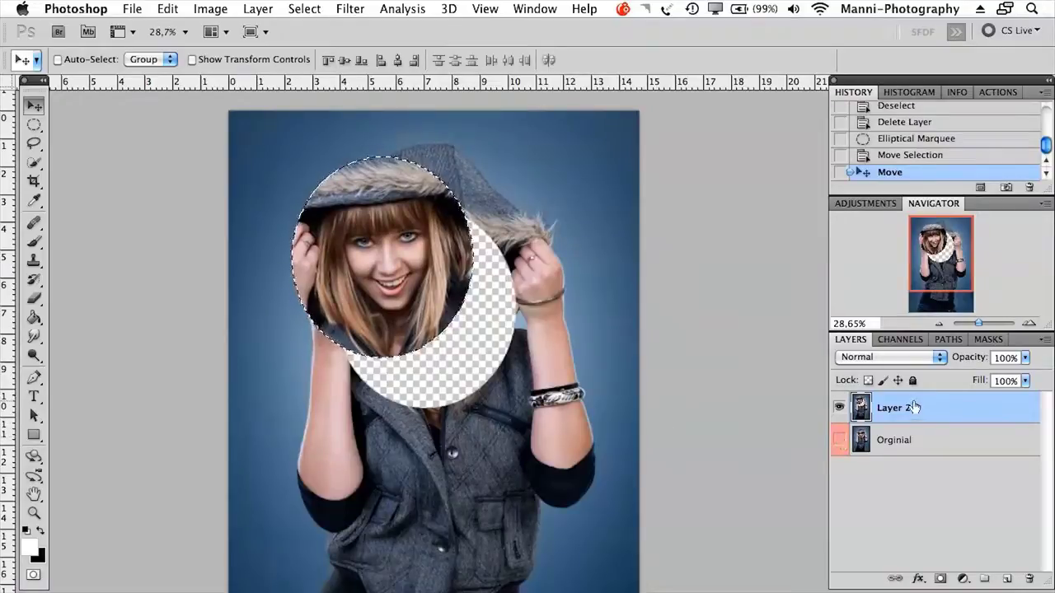
mouse_move(435, 280)
left_mouse_down()
mouse_move(480, 224)
mouse_move(490, 271)
mouse_move(520, 252)
mouse_move(450, 403)
mouse_move(420, 290)
left_mouse_up()
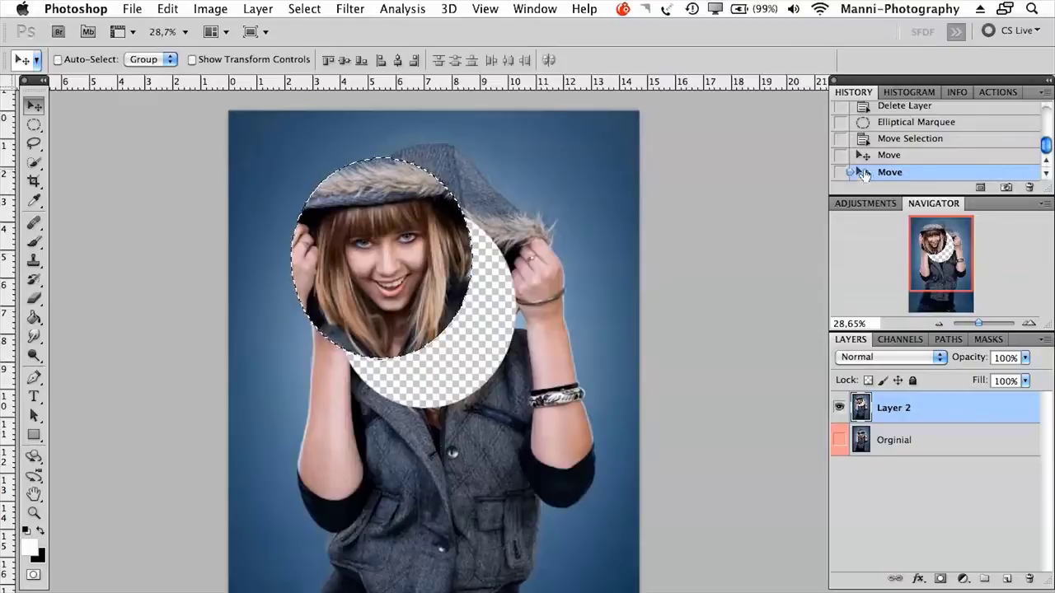
- Revert the history to the Elliptical Marquee state, undoing the pixel moves and the selection move
left_click(34, 124)
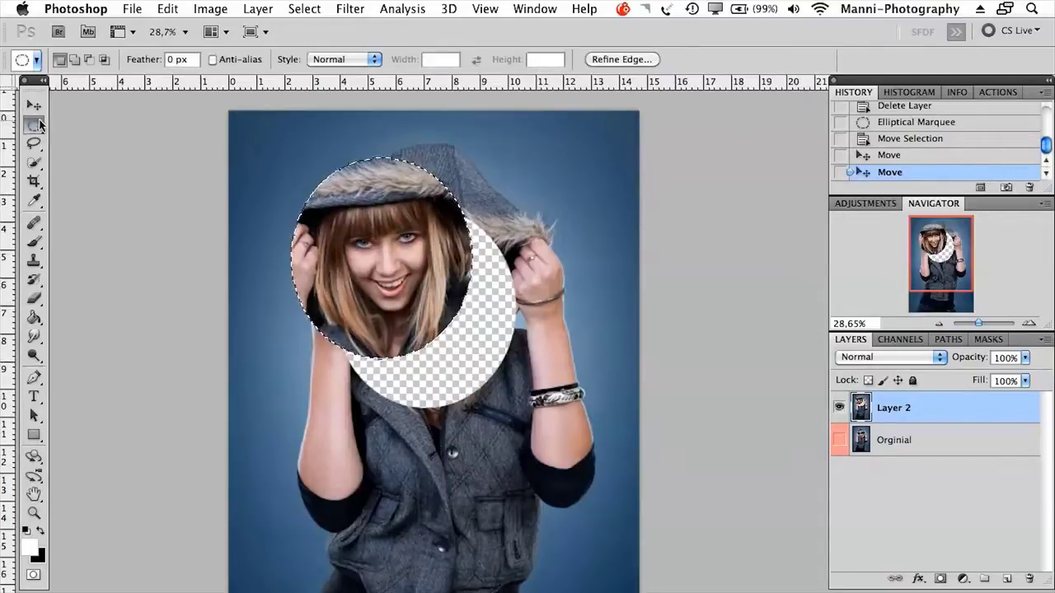
left_click(34, 105)
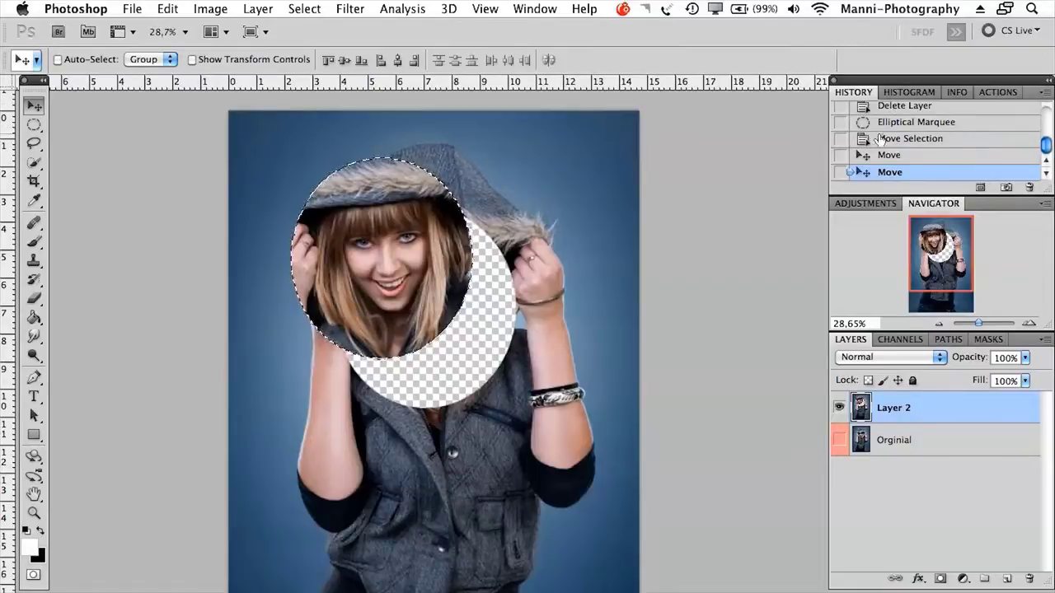
left_click(877, 125)
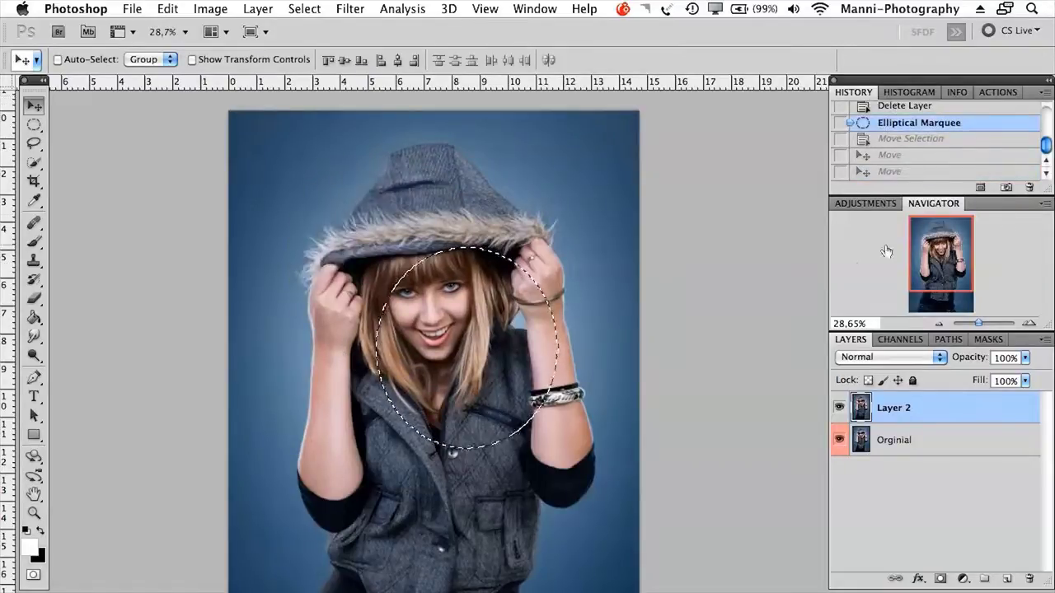
- Move the elliptical selection outline up and to the left over the face, and paint white diagonal brush strokes inside it on Layer 2
left_click(36, 126)
left_click_drag(469, 336, 431, 297)
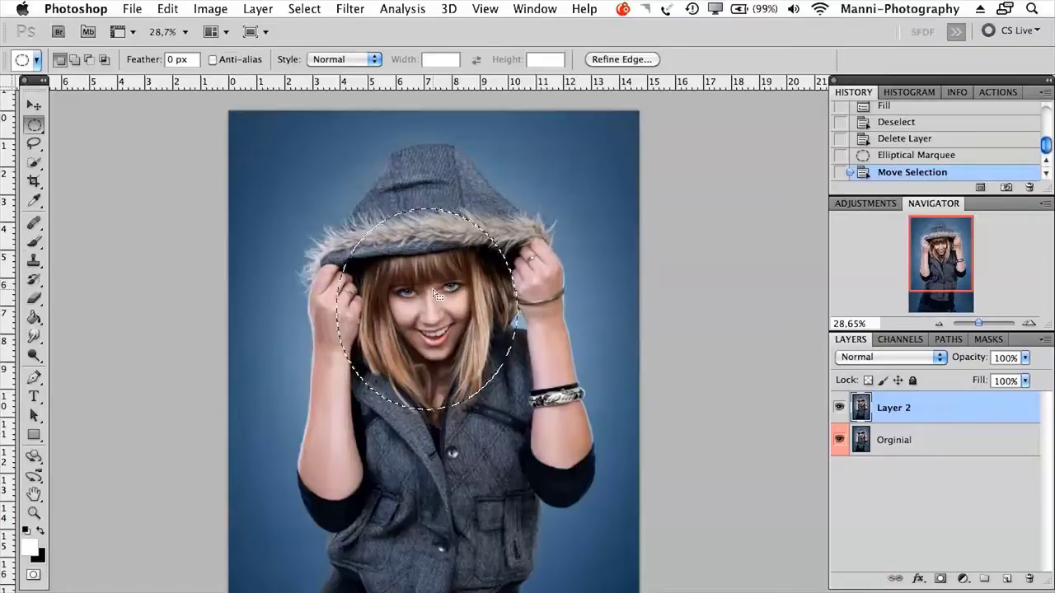
key("b")
mouse_move(329, 276)
left_mouse_down()
mouse_move(436, 198)
mouse_move(497, 224)
left_mouse_up()
mouse_move(516, 321)
left_mouse_down()
mouse_move(511, 272)
mouse_move(387, 346)
mouse_move(515, 346)
left_mouse_up()
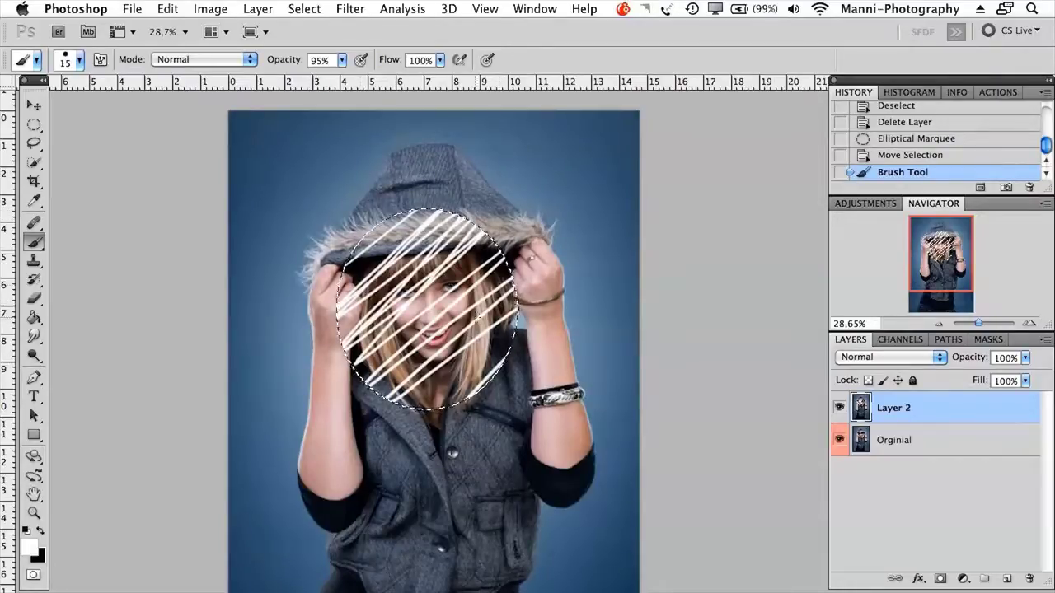
- Add two large ellipses overlapping the face selection and several small separate ellipses around the figure, using the Elliptical Marquee's add-to-selection mode
left_click(34, 125)
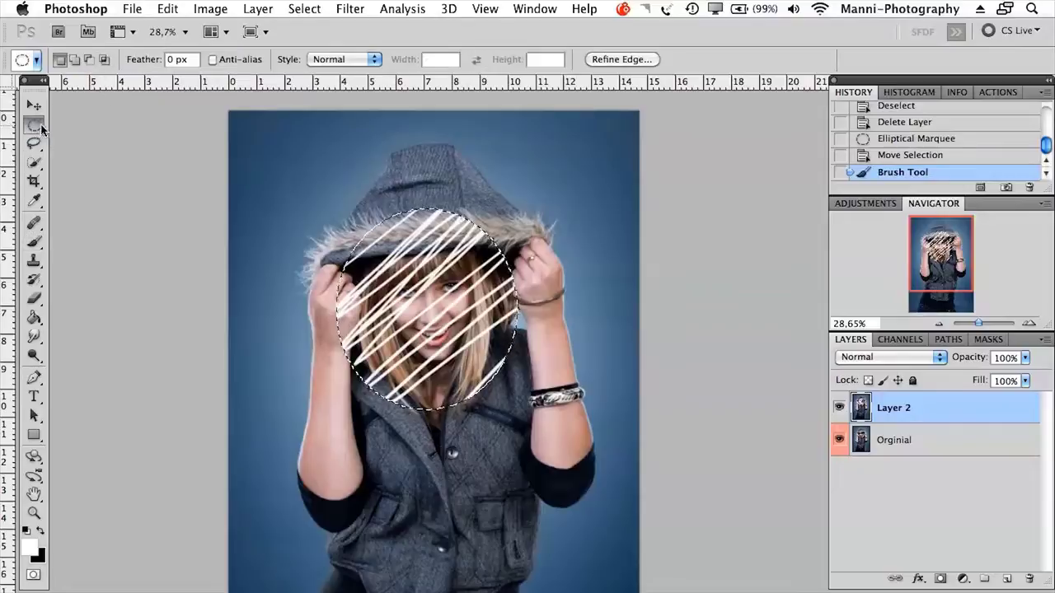
left_click(75, 59)
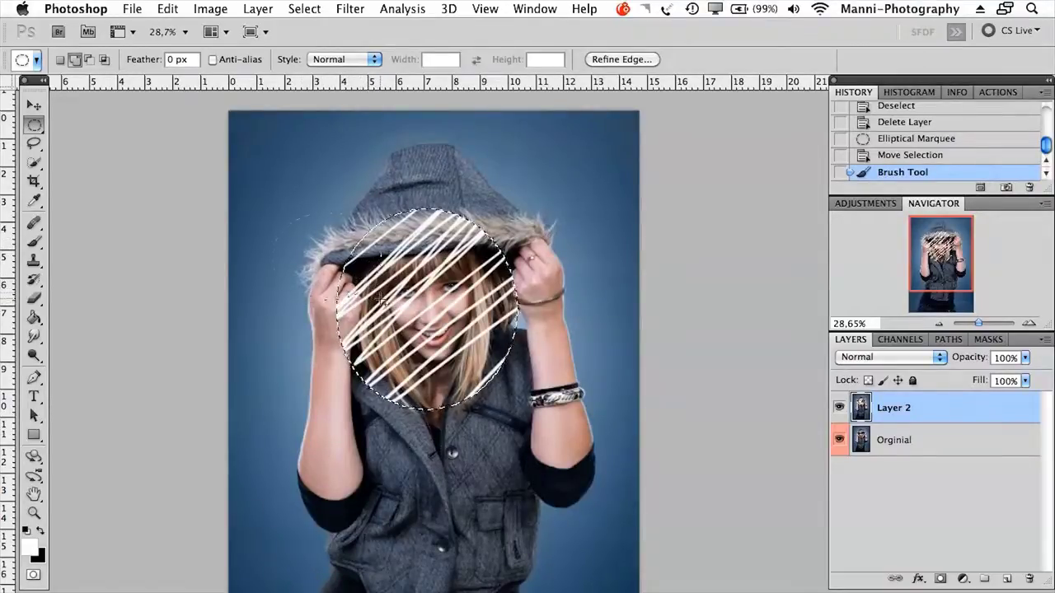
left_click_drag(274, 214, 380, 305)
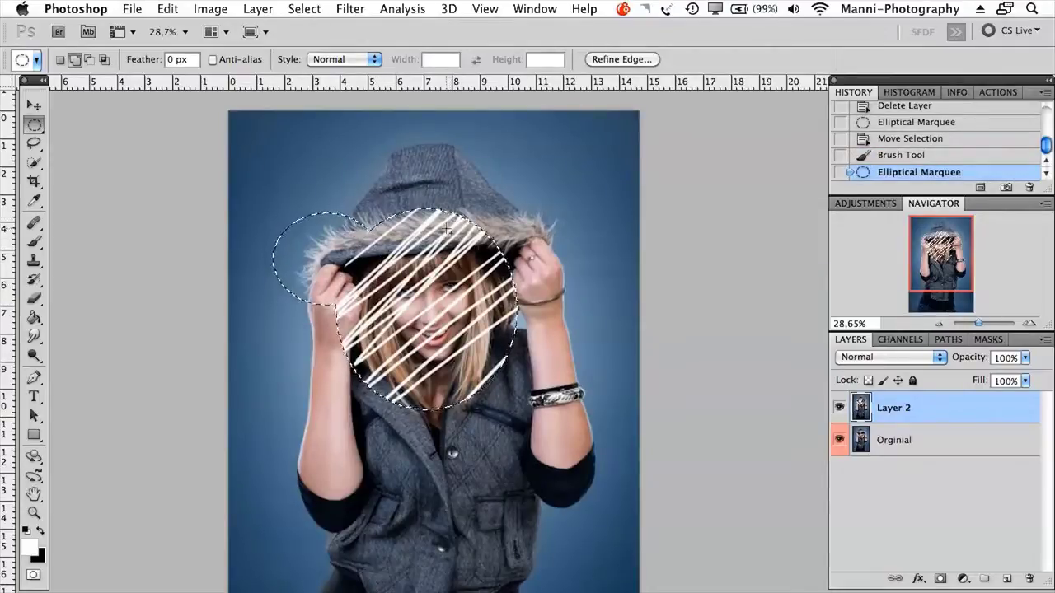
left_click_drag(445, 222, 544, 148)
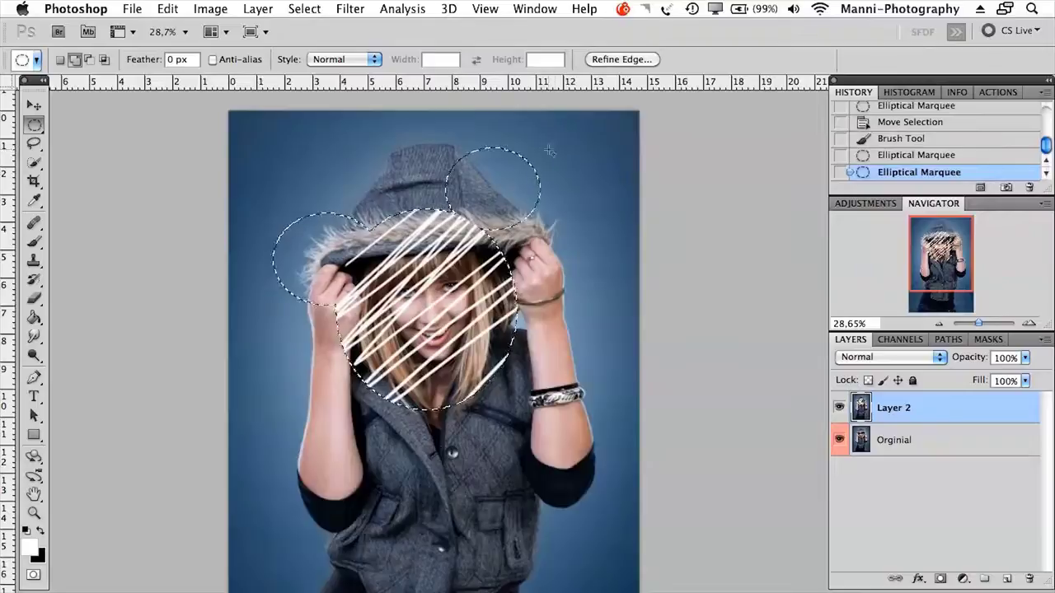
left_click_drag(359, 145, 380, 170)
left_click_drag(288, 158, 321, 183)
left_click_drag(312, 135, 331, 152)
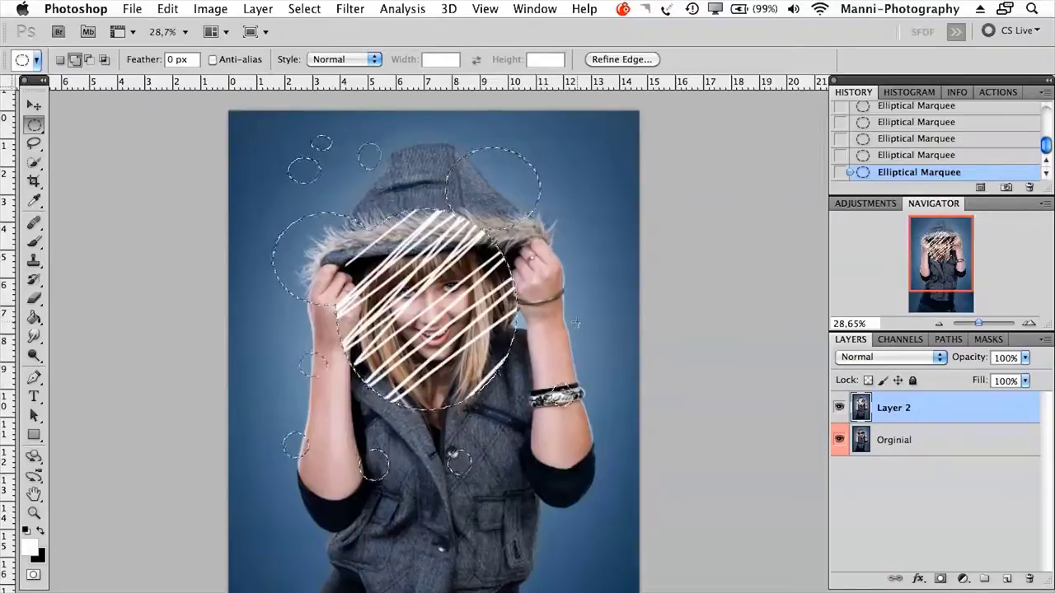
- Paint white diagonal strokes with the Brush tool across all the combined elliptical selections on Layer 2
key("b")
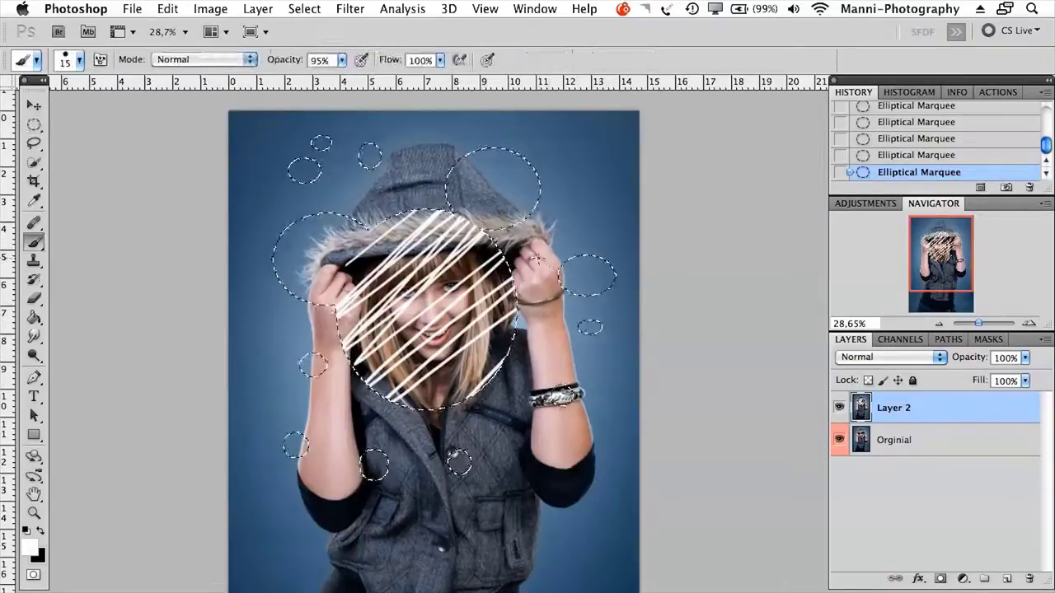
left_click_drag(291, 178, 318, 162)
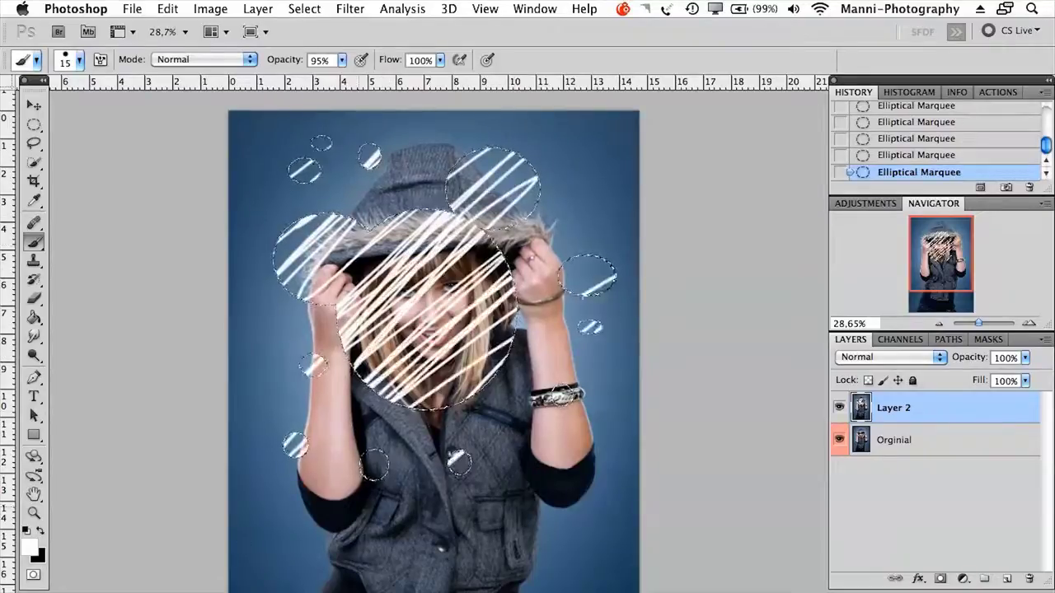
left_click_drag(511, 263, 445, 371)
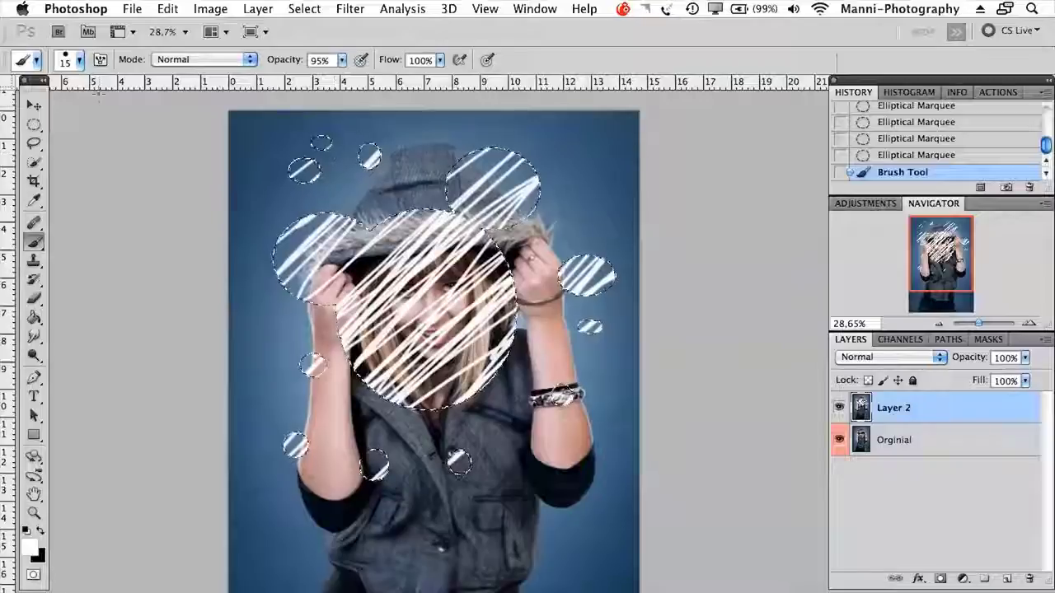
- Subtract the ellipse at the hood's upper right and all the small separate ellipses from the selection with the Elliptical Marquee tool
left_click(34, 126)
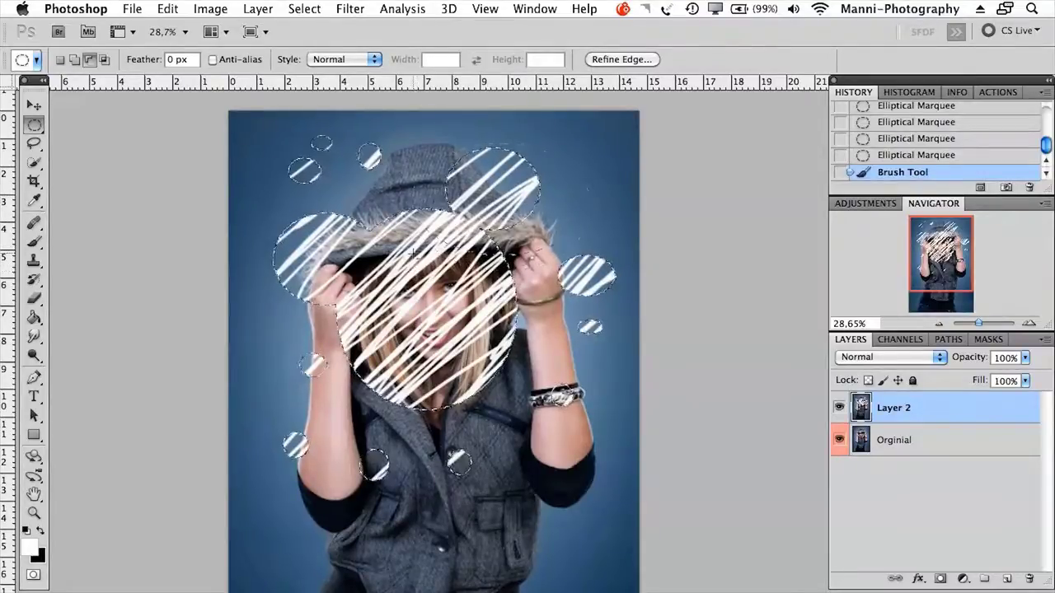
left_click_drag(413, 254, 414, 253)
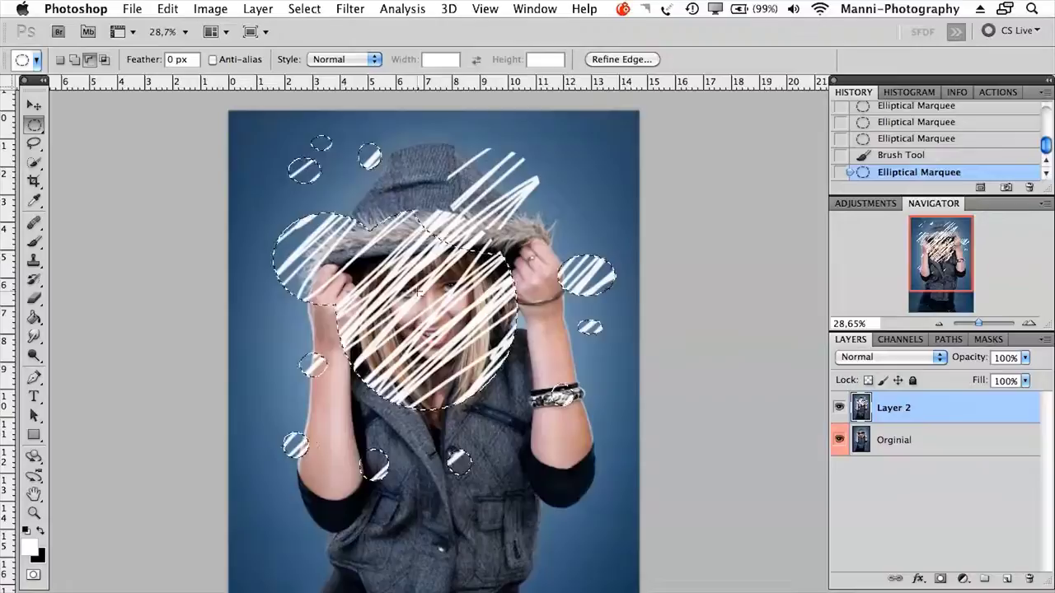
left_click_drag(338, 394, 295, 351)
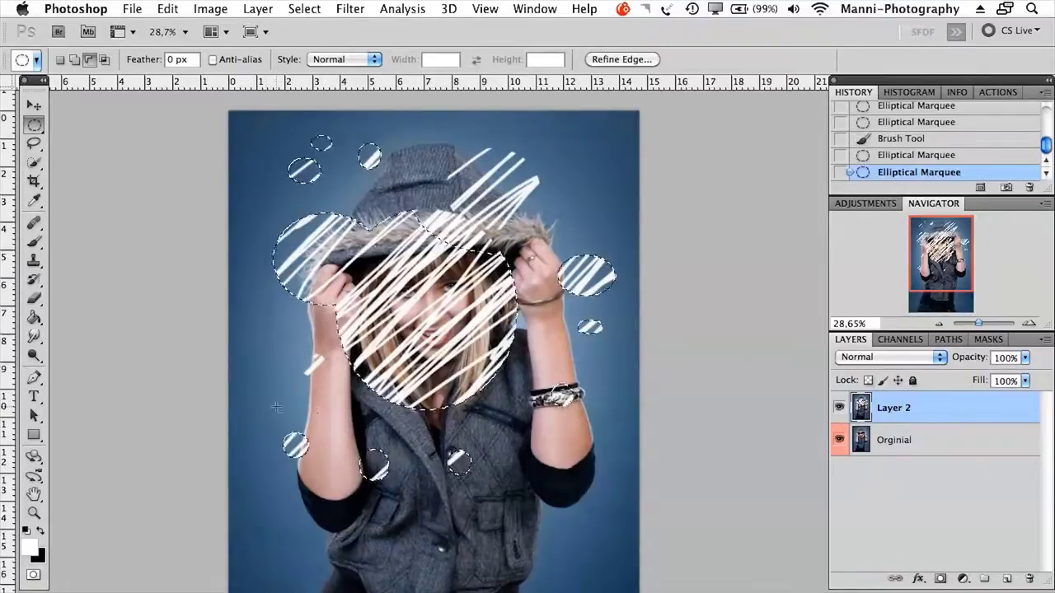
left_click_drag(281, 430, 310, 460)
left_click_drag(395, 496, 355, 450)
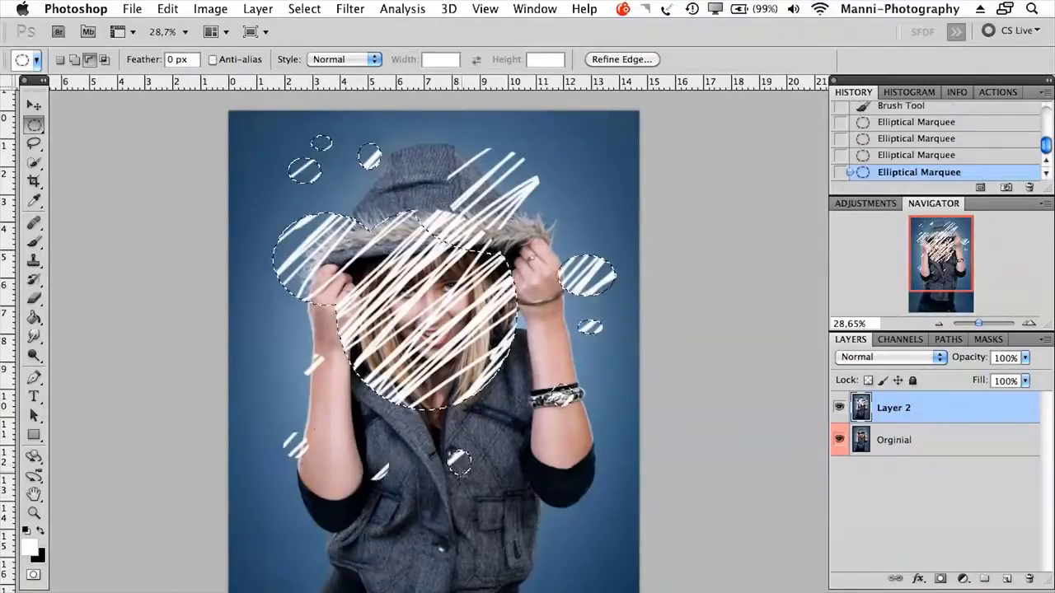
left_click_drag(503, 493, 505, 494)
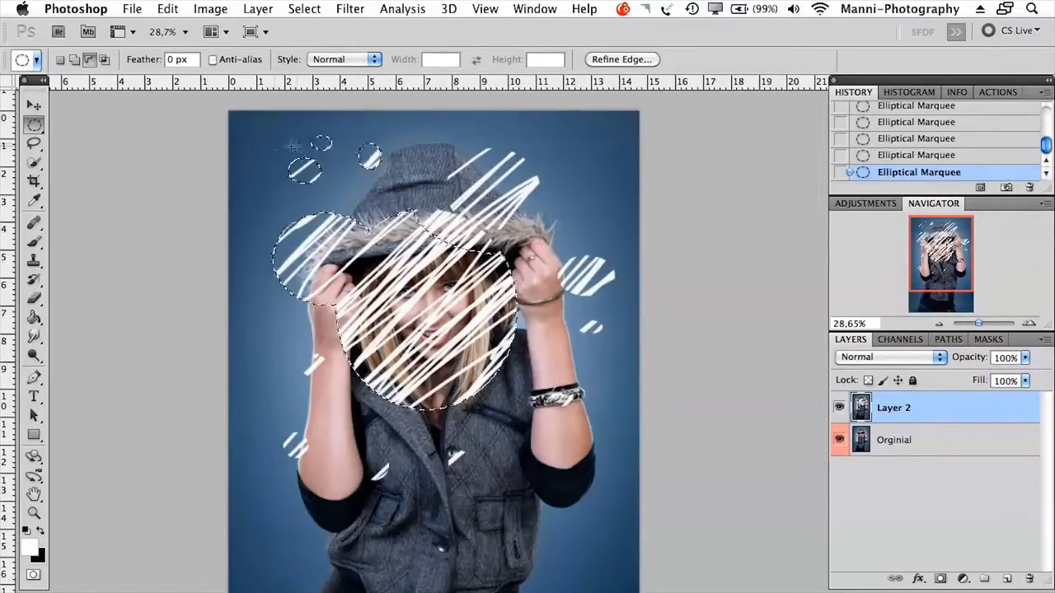
left_click_drag(299, 127, 397, 166)
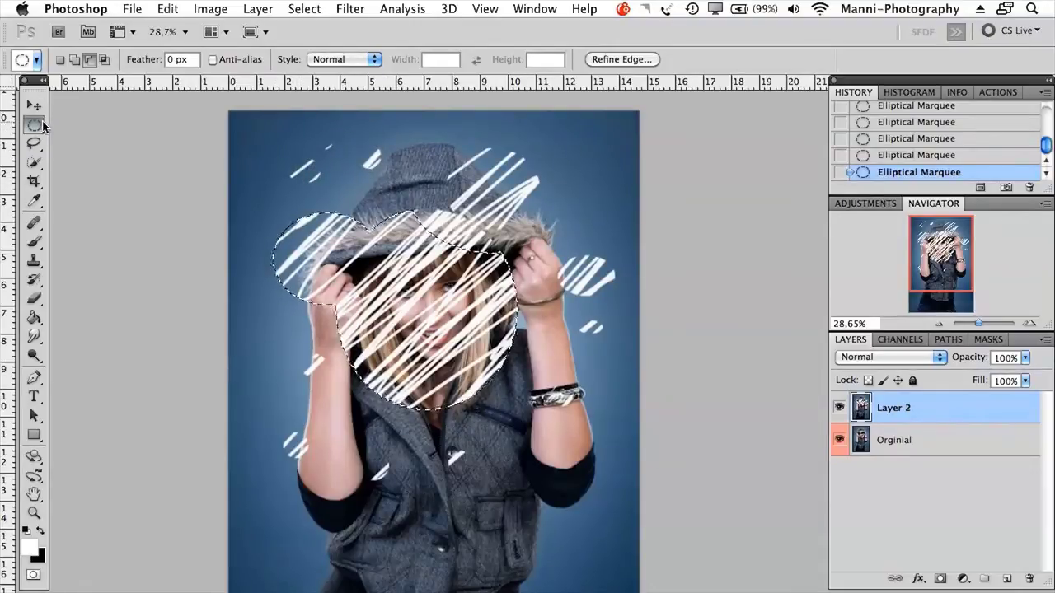
- Switch to the Rectangular Marquee tool
left_click(43, 126)
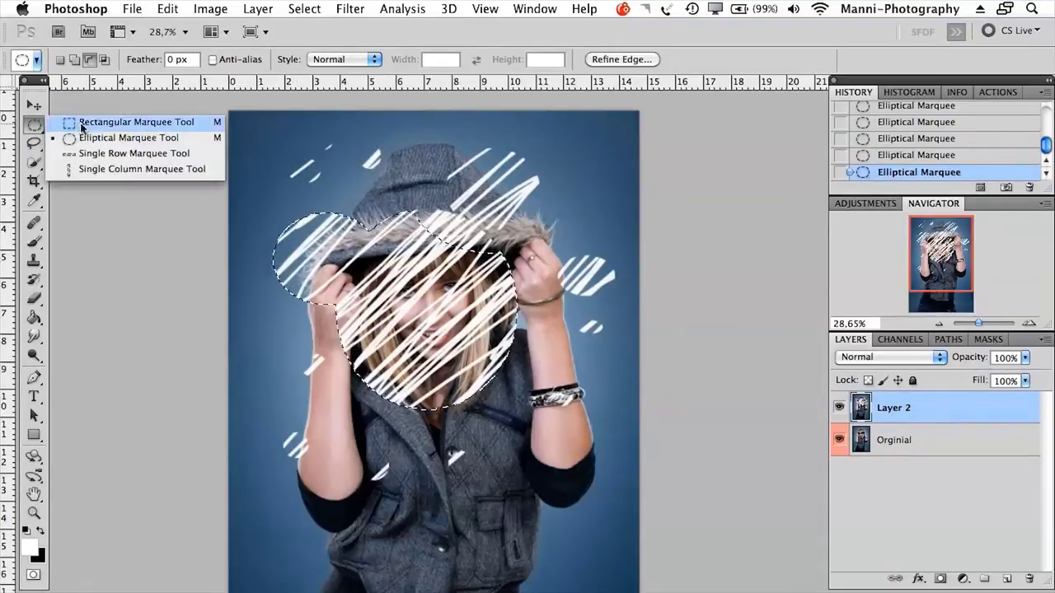
left_click(132, 122)
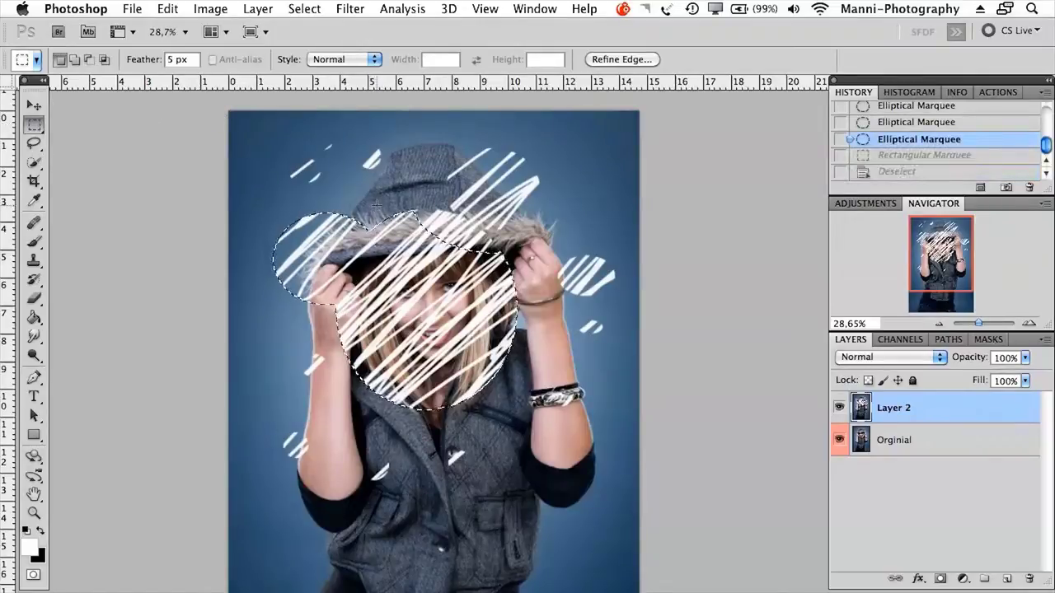